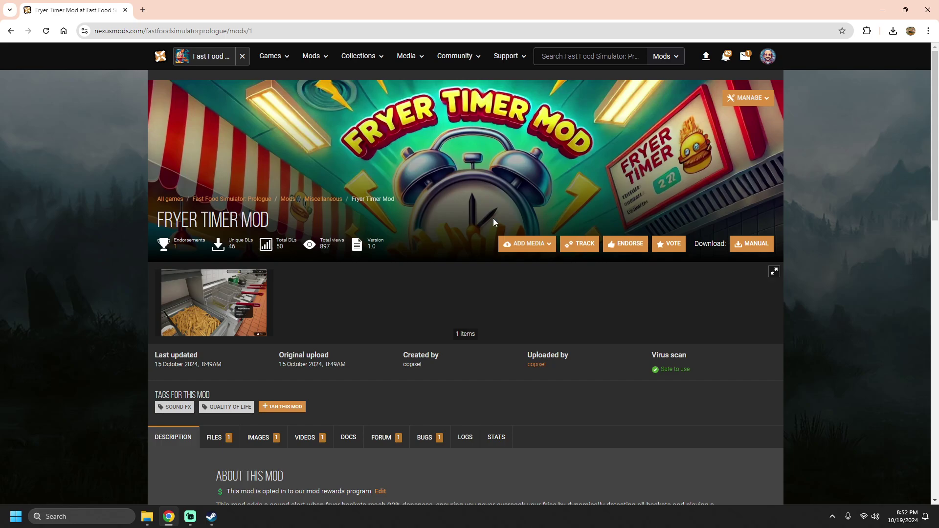
Step: Scroll the Fryer Timer Mod page to Requirements and check RE-UE4SS as the off-site requirement
scroll(493, 223, "down", 4)
scroll(489, 231, "down", 2)
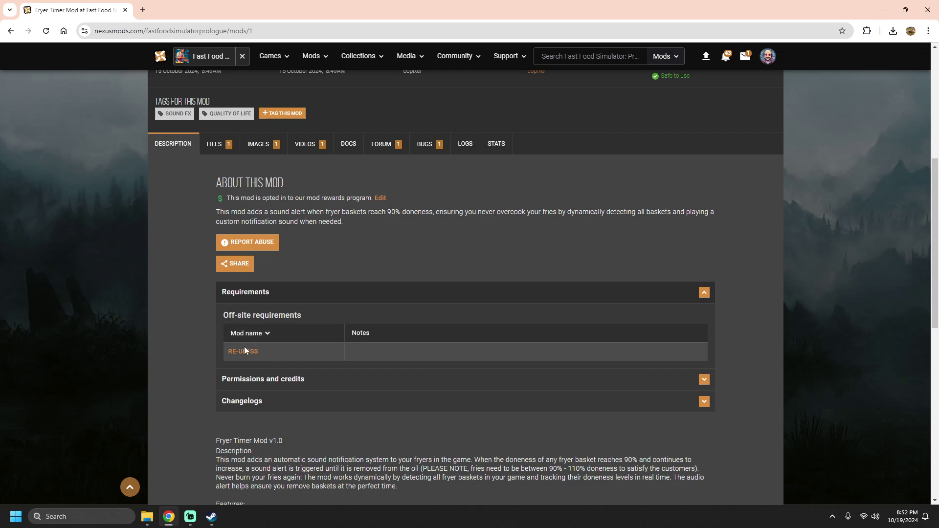
scroll(306, 262, "up", 2)
scroll(297, 253, "up", 2)
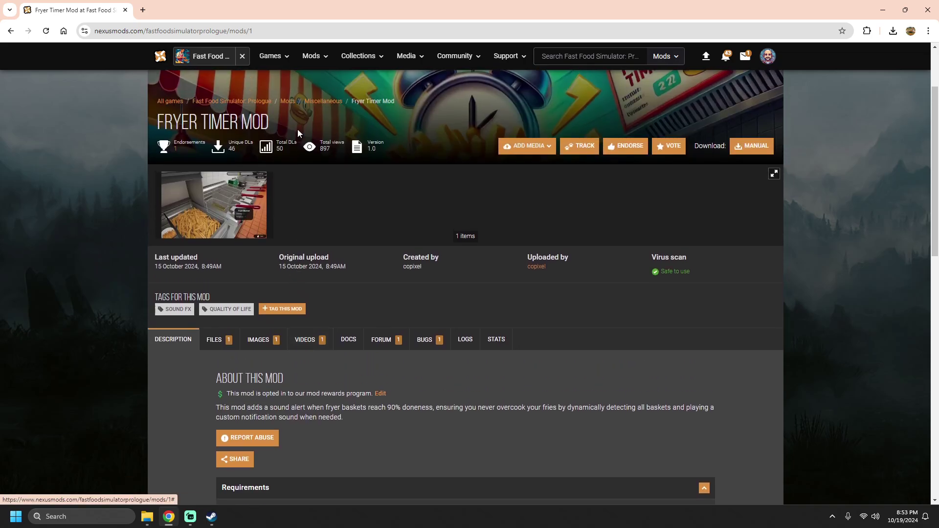
scroll(295, 227, "down", 5)
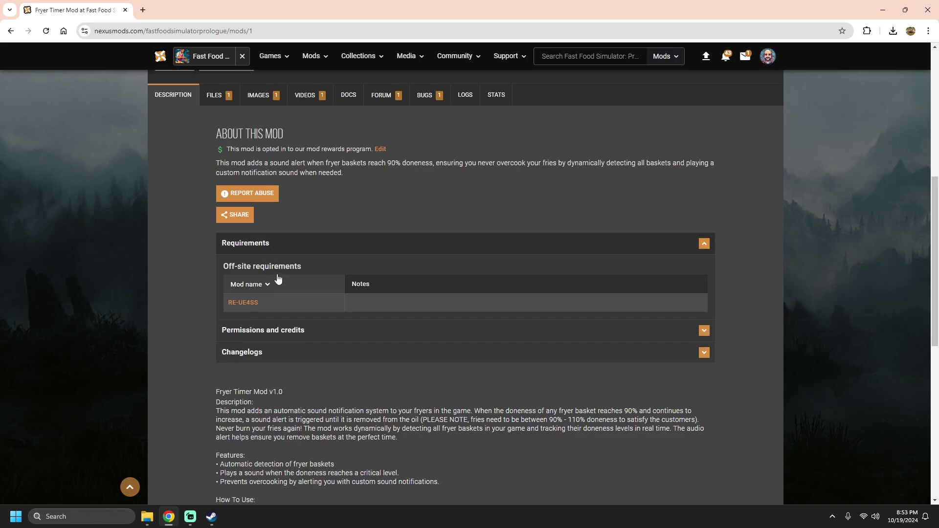
left_click(430, 250)
Step: From RE-UE4SS on GitHub, download UE4SS_v3.0.1.zip from release v3.0.1 and show it in Downloads
left_click(245, 245)
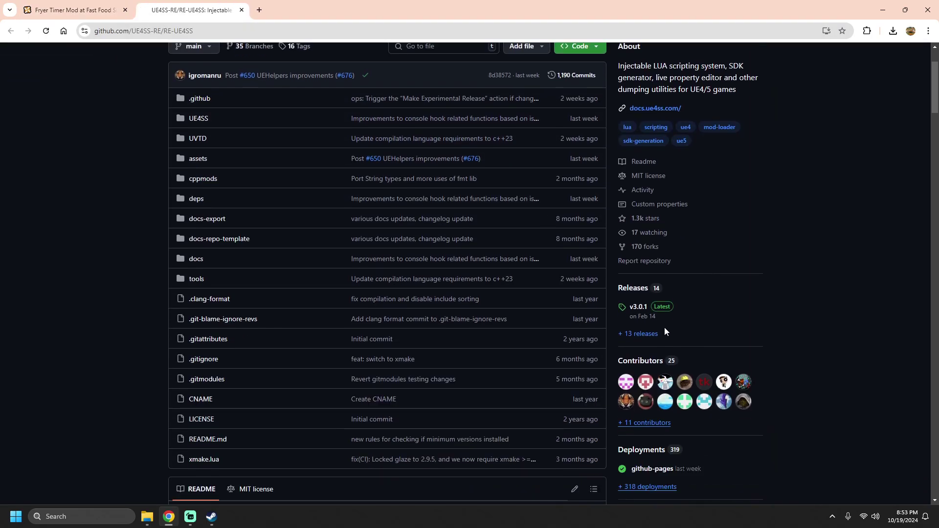
left_click(636, 311)
scroll(372, 324, "down", 13)
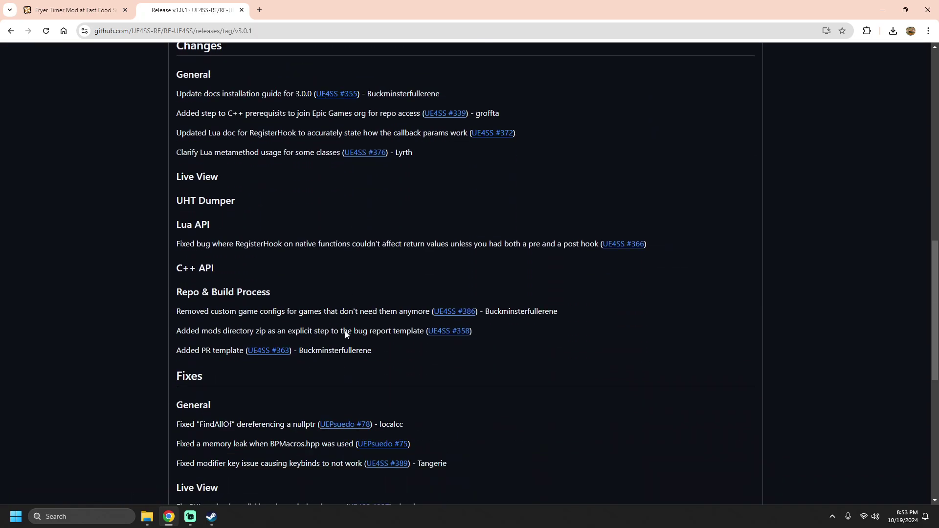
scroll(345, 331, "down", 5)
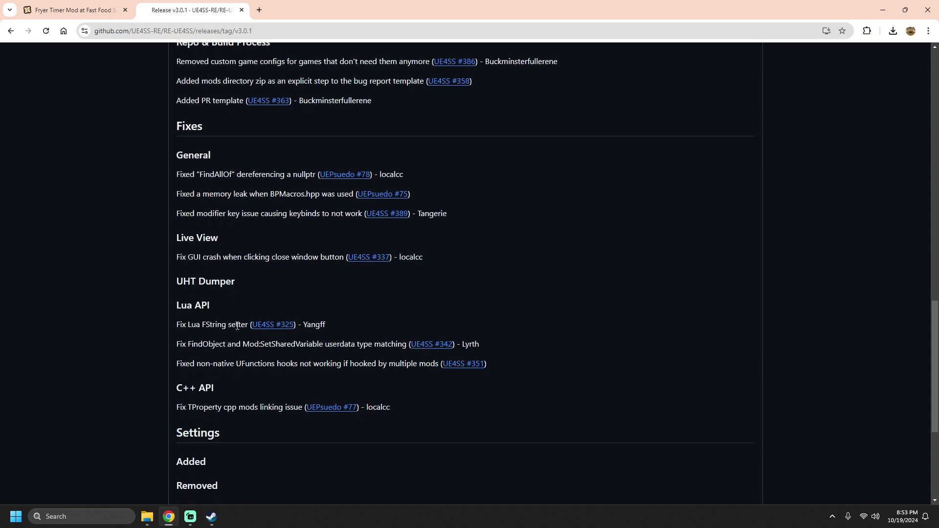
scroll(237, 326, "down", 5)
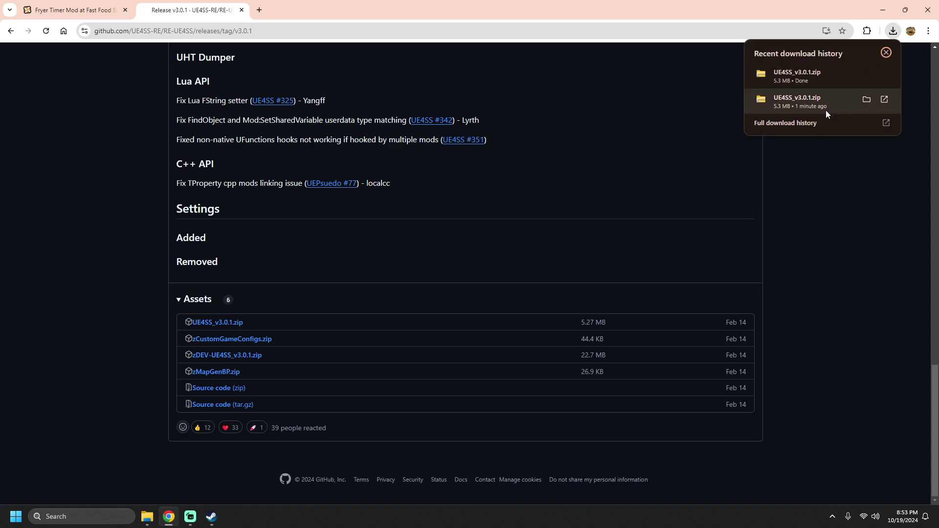
left_click(867, 73)
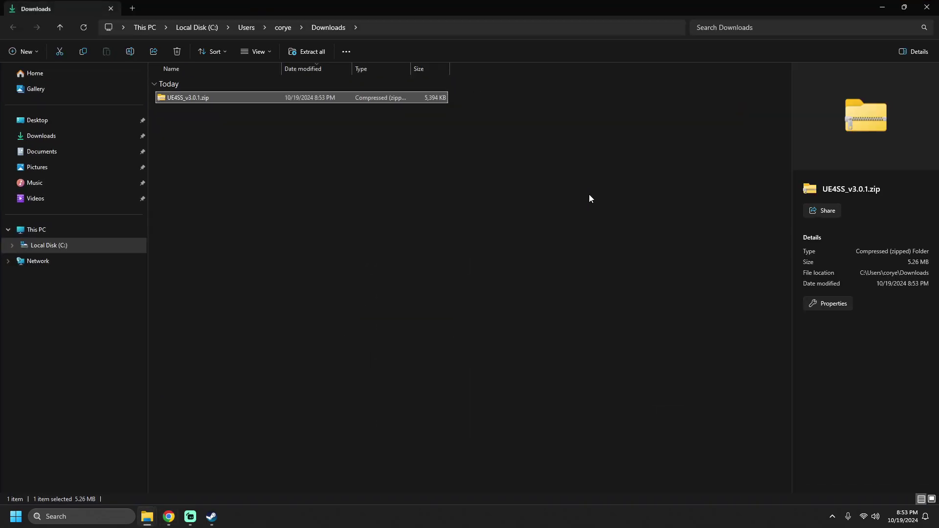
Step: Open Fast Food Simulator: Prologue's local game files folder from the Steam library
left_click_drag(671, 19, 412, 69)
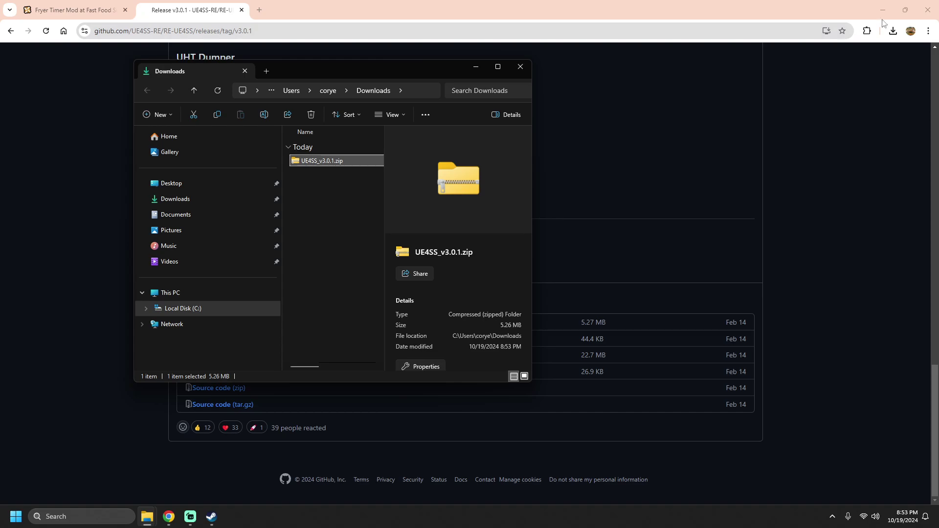
key("alt+Tab")
left_click(831, 45)
left_click(212, 515)
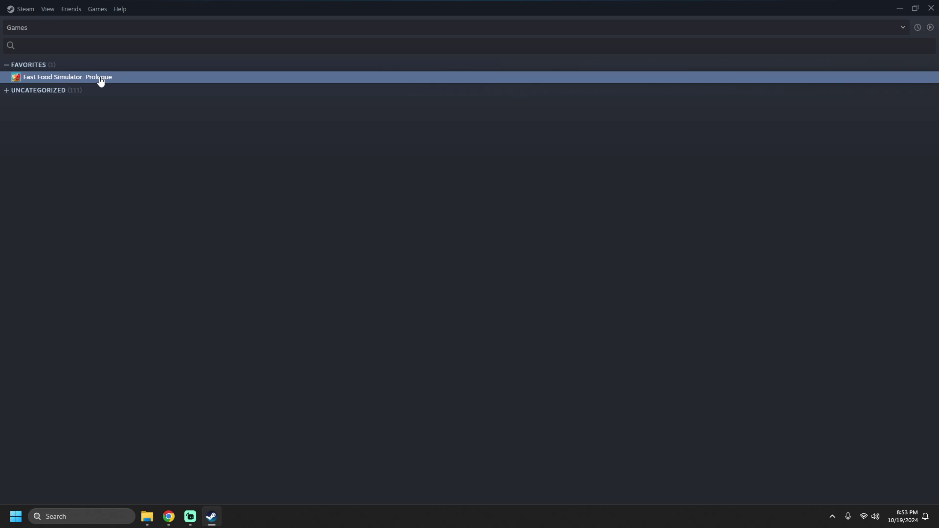
right_click(101, 81)
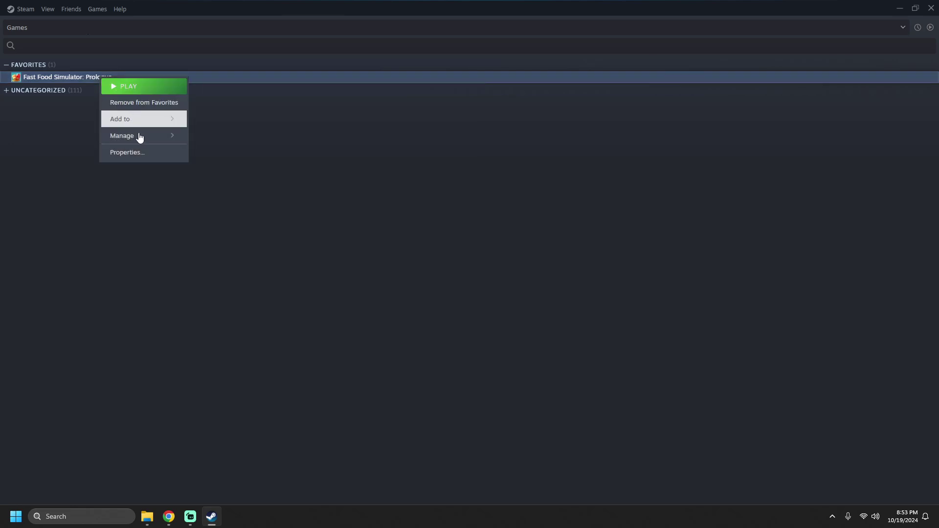
mouse_move(145, 142)
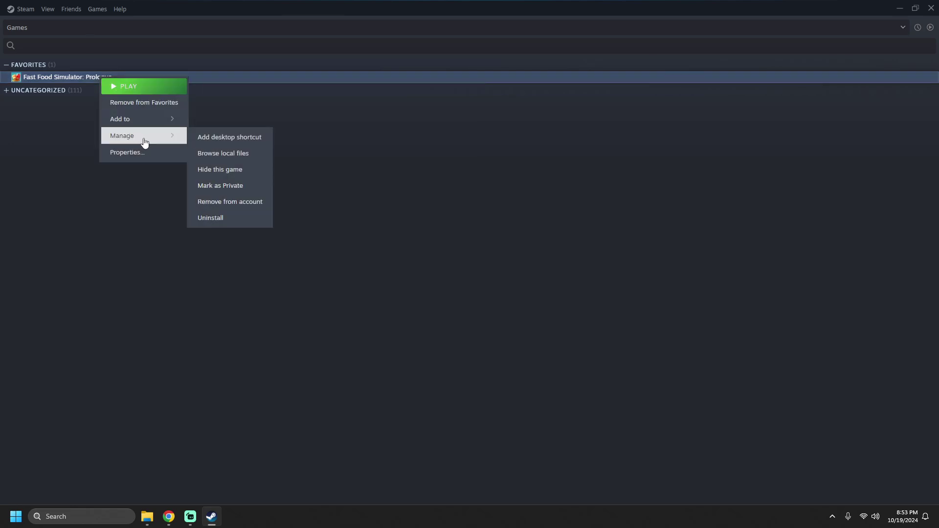
left_click(245, 164)
left_click(902, 12)
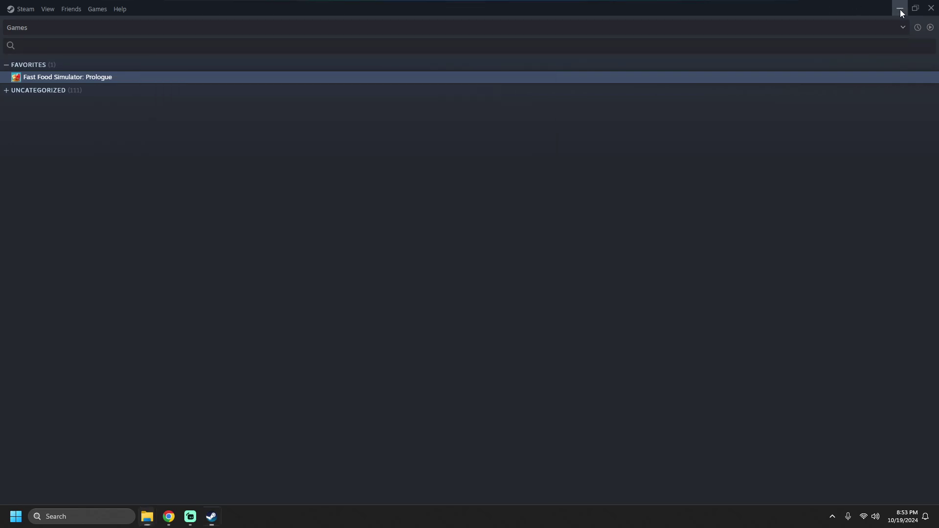
Step: Place Downloads and the game folder side by side, and open ProjectBakery\Binaries\Win64
left_click(900, 10)
left_click_drag(456, 82, 791, 81)
left_click_drag(429, 74, 327, 78)
left_click_drag(685, 66, 647, 72)
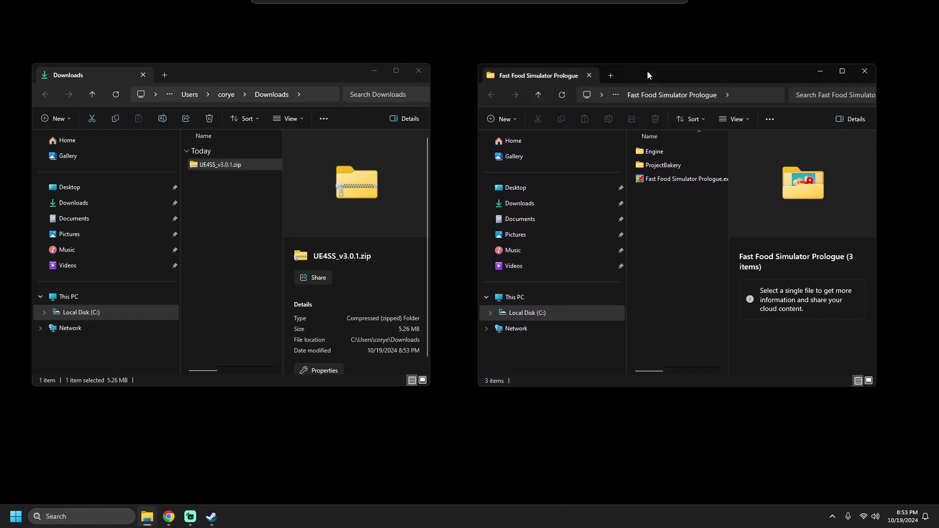
double_click(655, 166)
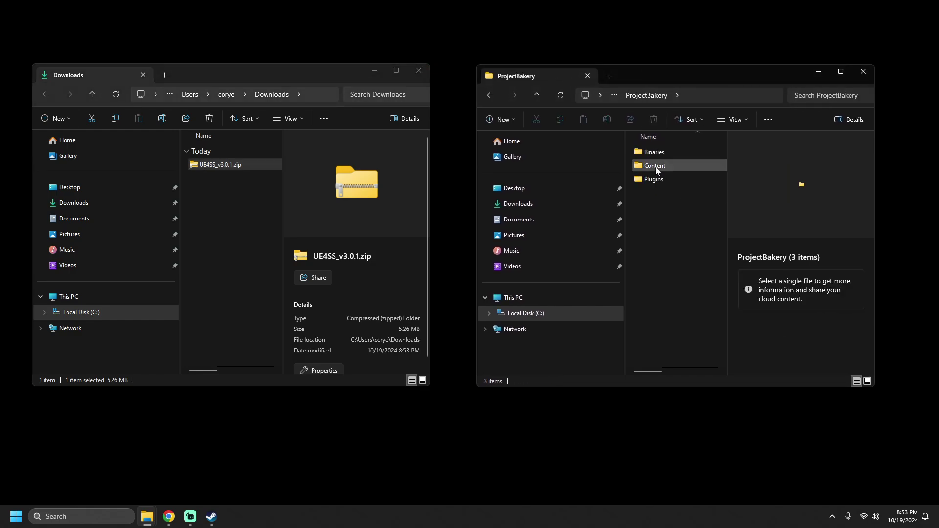
double_click(653, 154)
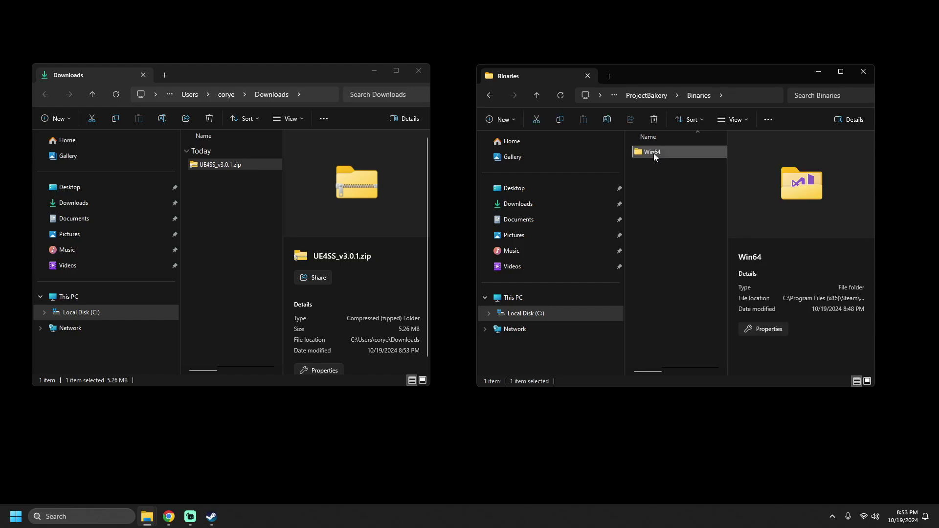
double_click(654, 154)
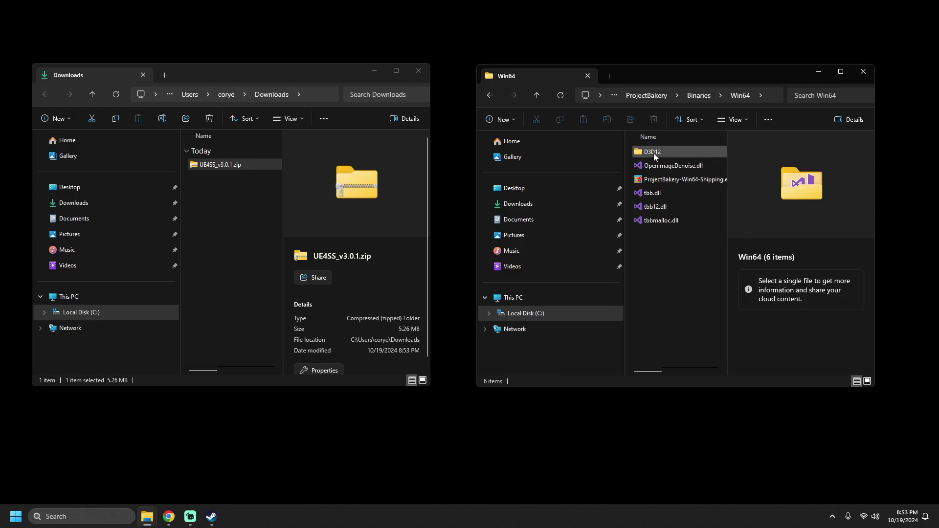
Step: Copy all six UE4SS_v3.0.1.zip items into Win64, then preview UE4SS-settings.ini in VS Code
double_click(217, 167)
left_click_drag(221, 244, 204, 161)
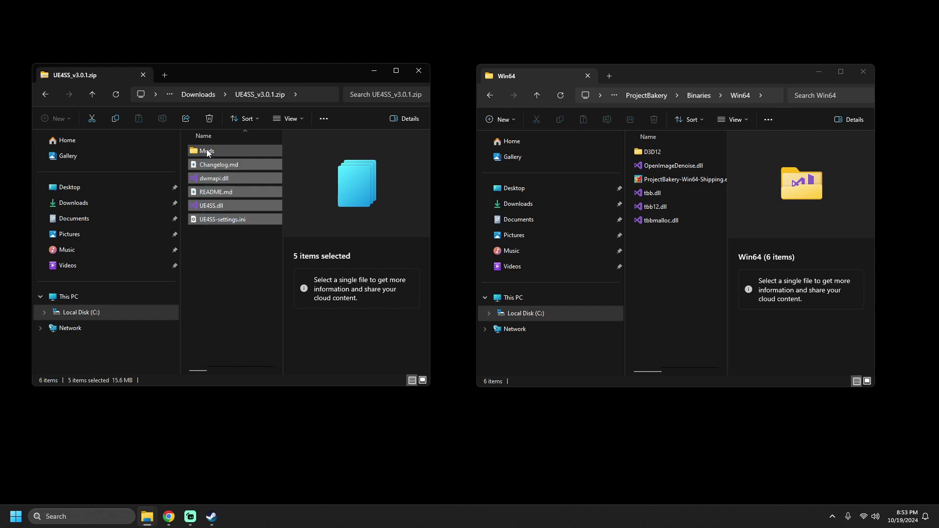
left_click_drag(236, 245, 661, 286)
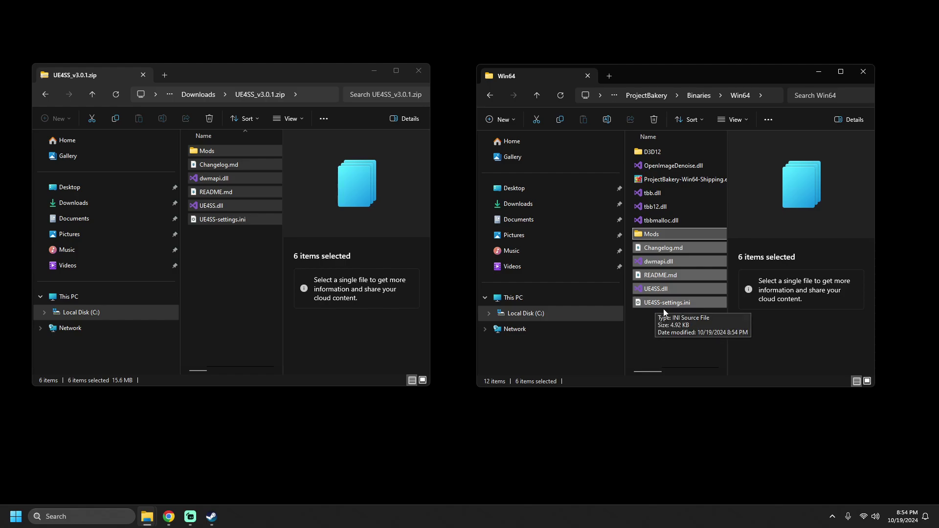
double_click(664, 304)
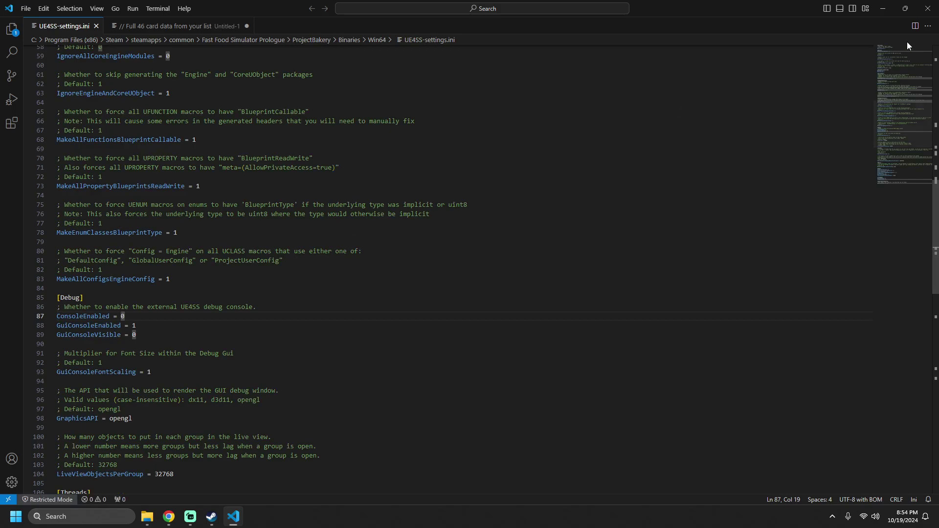
left_click(928, 16)
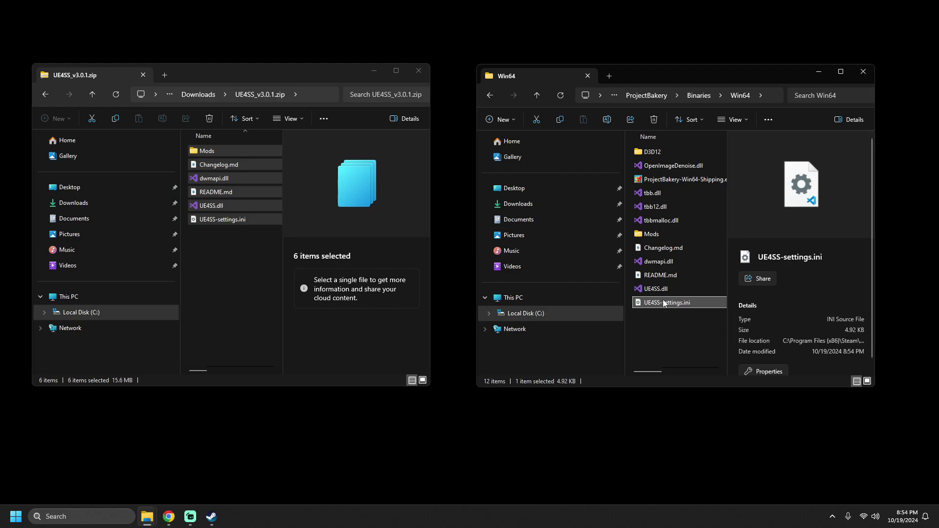
Step: Open UE4SS-settings.ini in Notepad and find the console setting in the [Debug] section
right_click(664, 303)
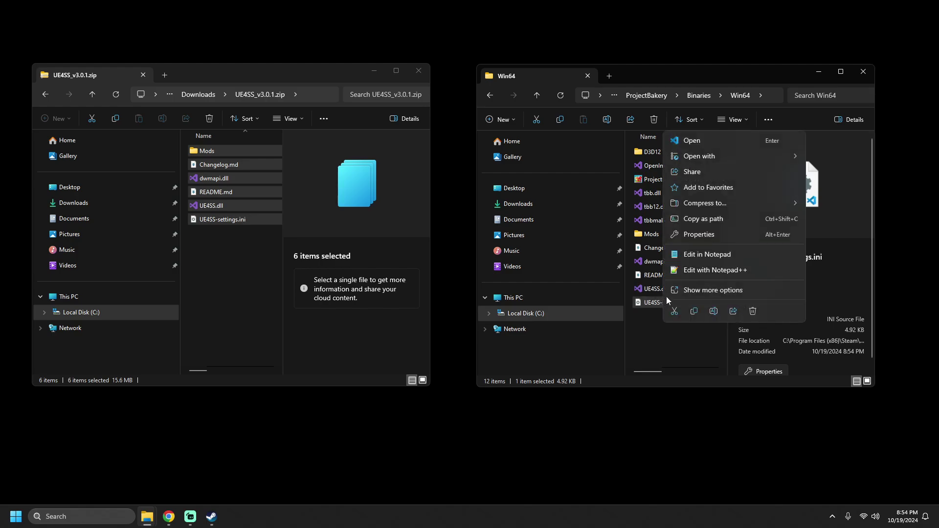
left_click(706, 254)
scroll(330, 218, "down", 2)
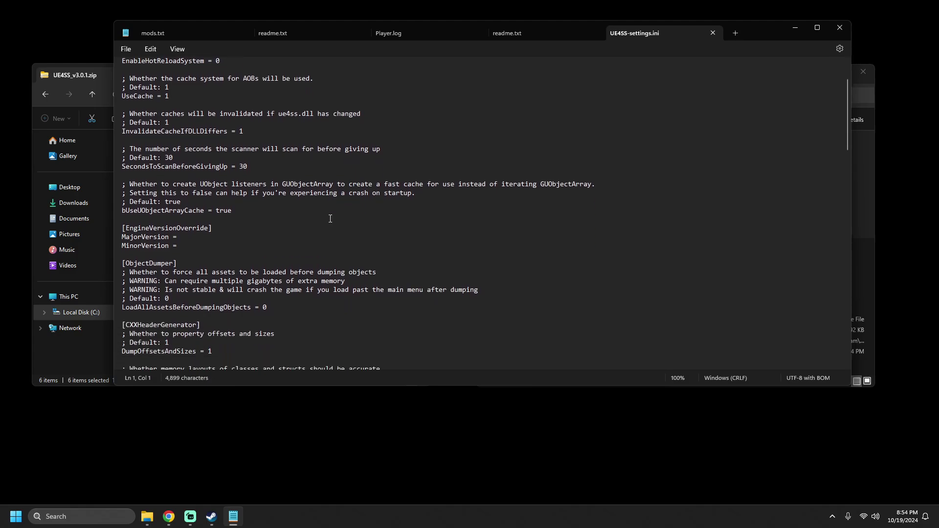
scroll(330, 218, "down", 7)
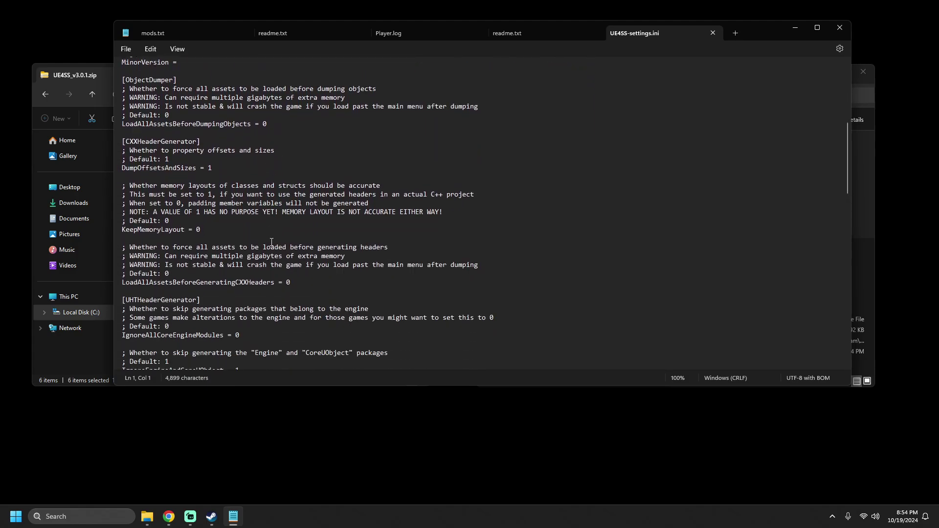
scroll(272, 242, "down", 4)
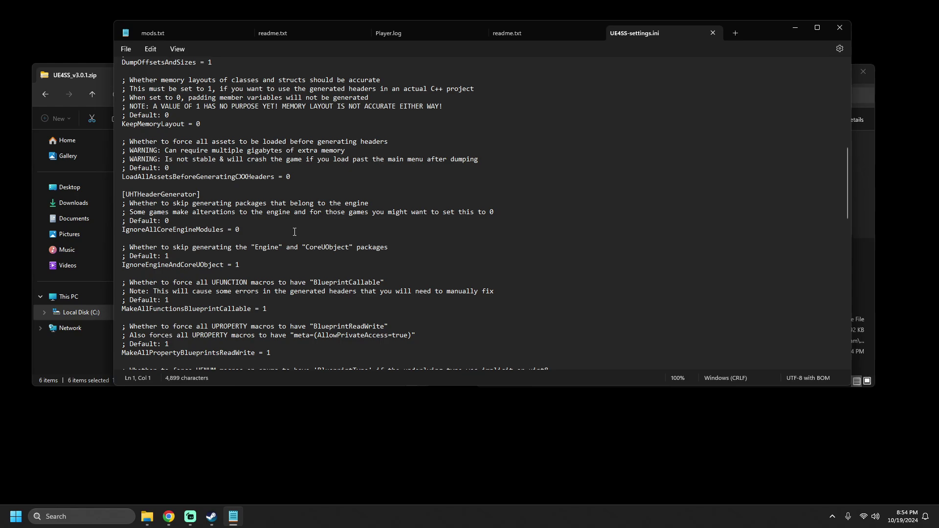
left_click(294, 232)
key("ctrl+f")
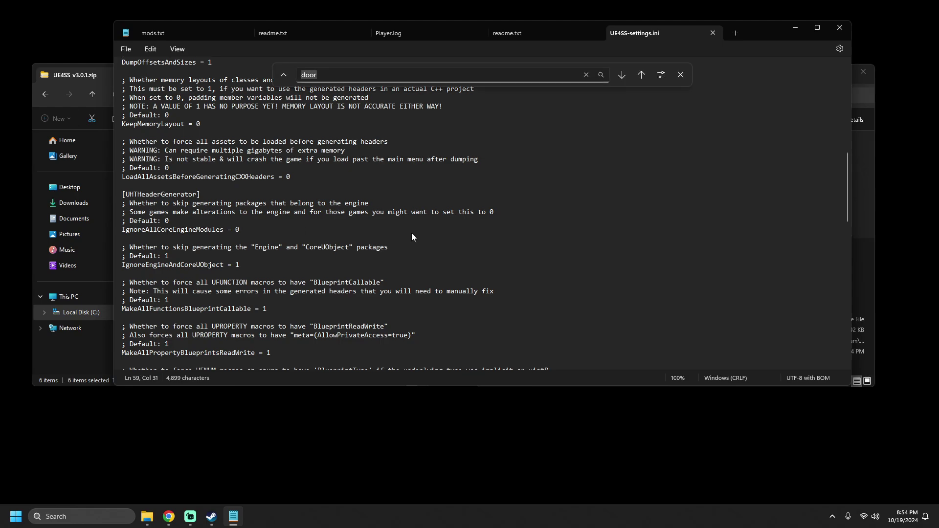
key("Return")
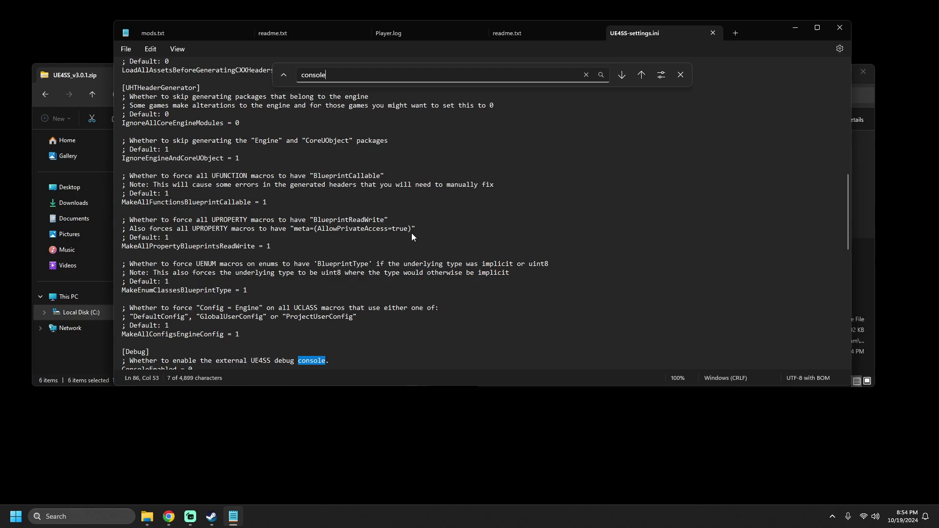
scroll(186, 282, "down", 2)
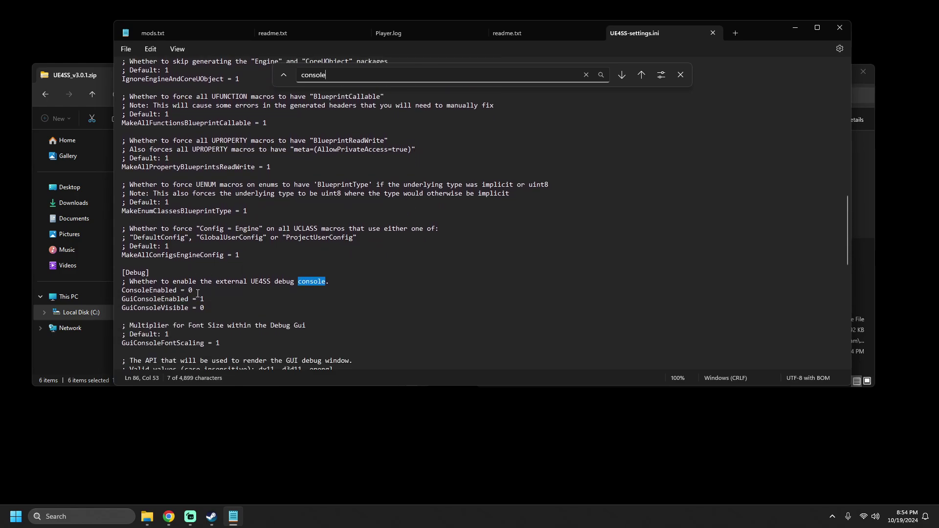
Step: Change ConsoleEnabled from 0 to 1, save the file, and close Notepad
left_click(195, 291)
key("BackSpace")
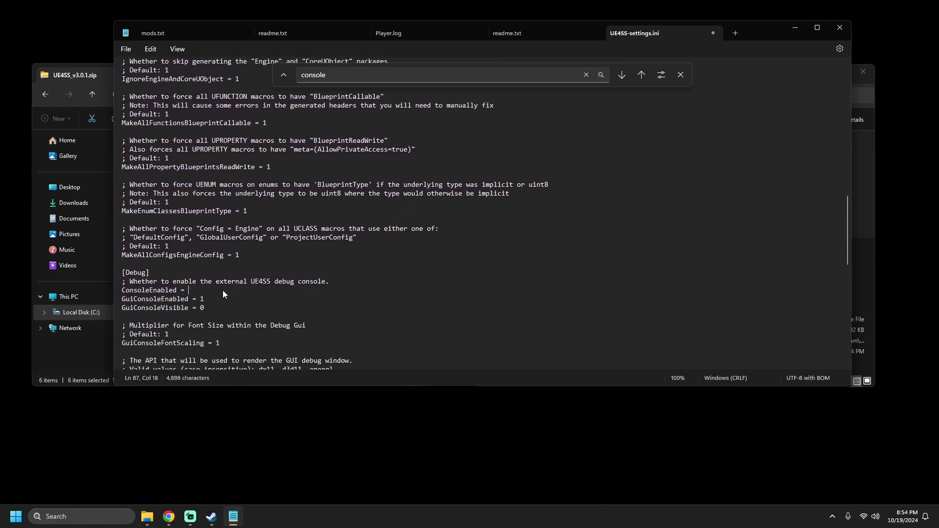
type("1")
left_click(127, 55)
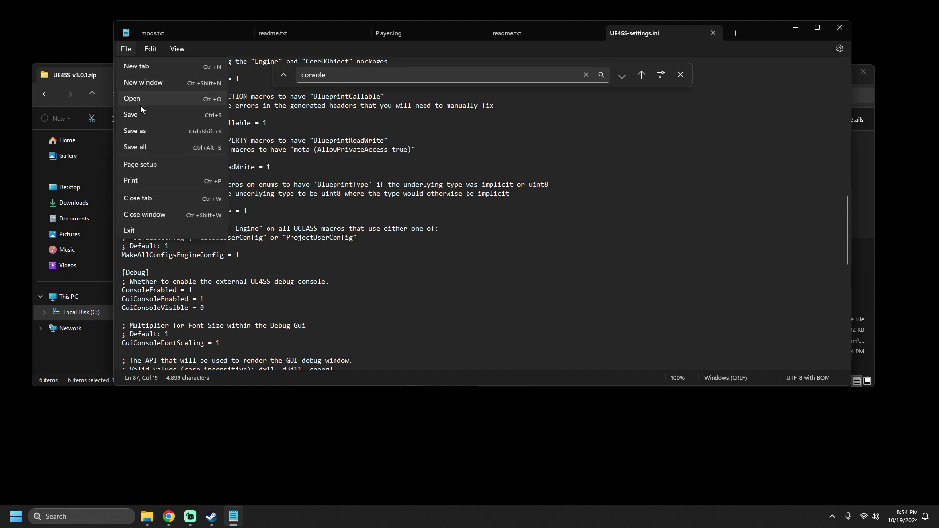
left_click(839, 28)
left_click(839, 27)
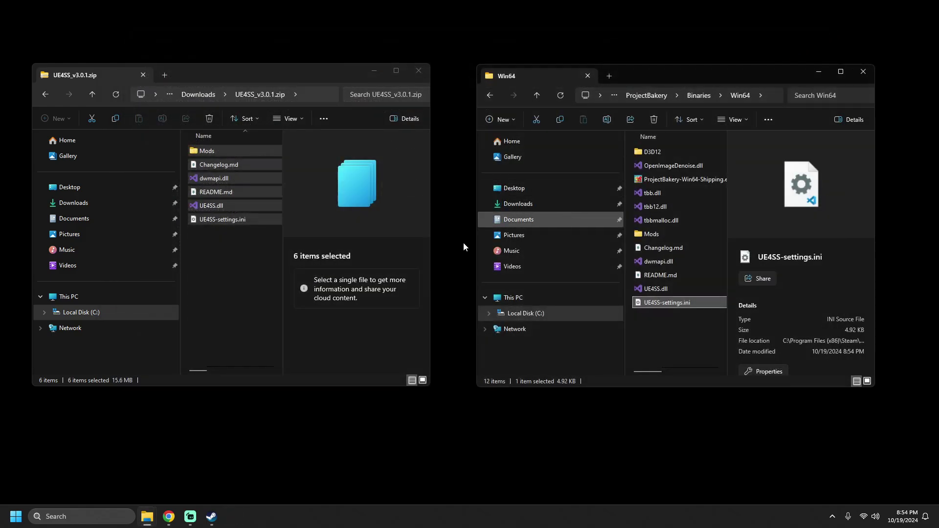
Step: Launch Fast Food Simulator: Prologue from Steam, minimize the UE4SS log, then quit from the main menu
left_click(211, 517)
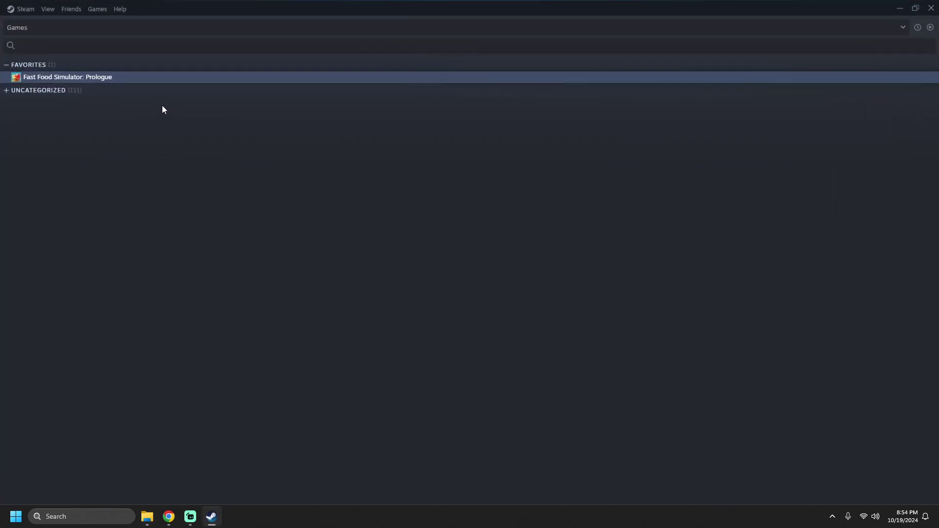
double_click(120, 79)
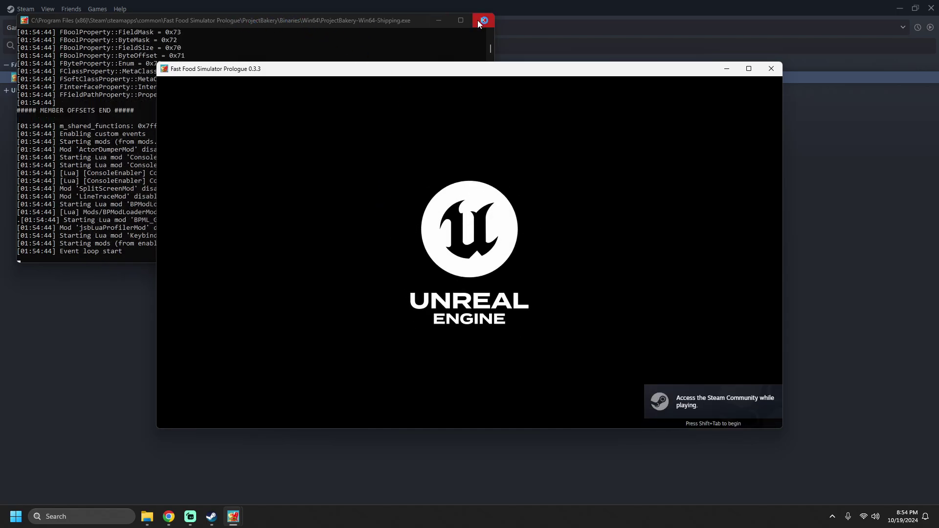
left_click(439, 21)
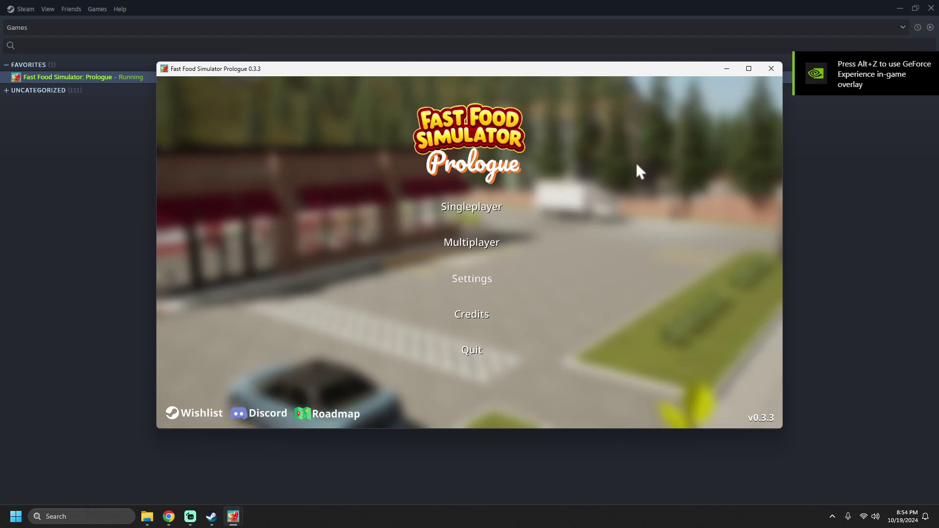
left_click(470, 351)
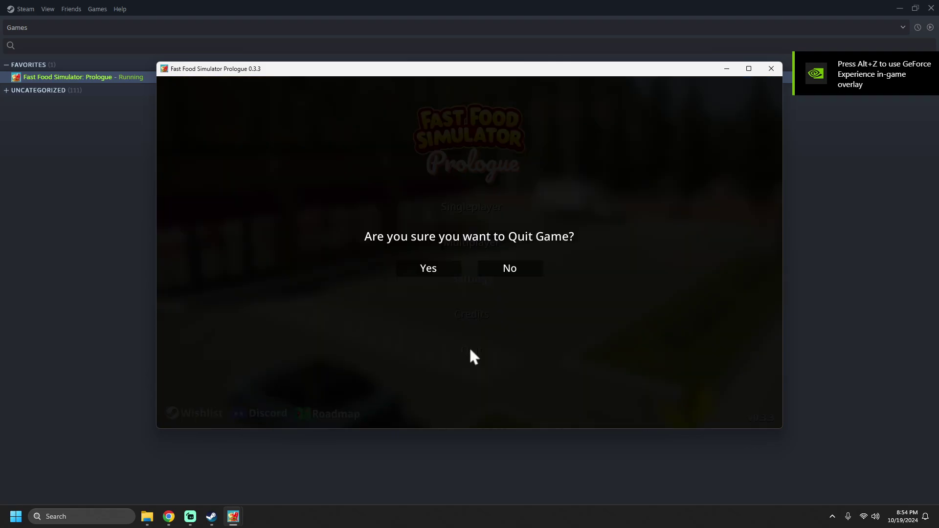
left_click(444, 269)
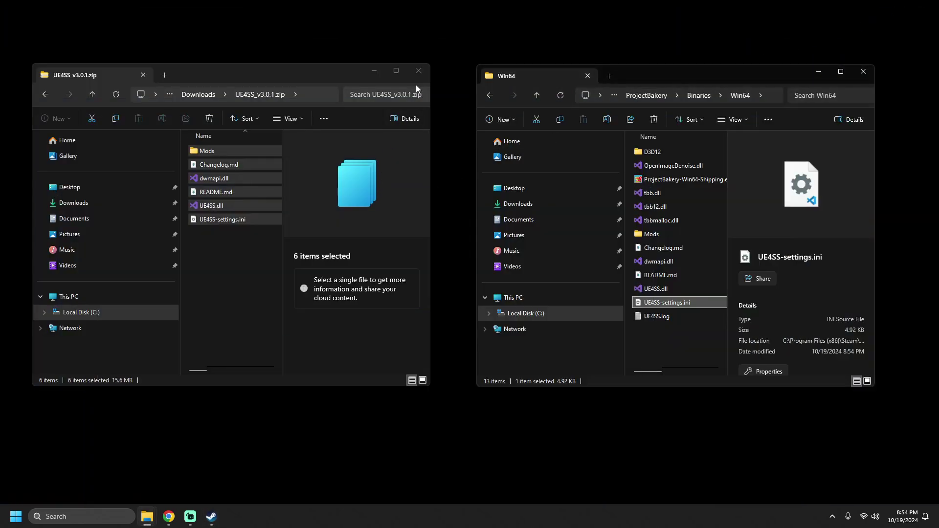
Step: Close the UE4SS zip window and GitHub tab, then start the free Fryer Timer Mod download
left_click(419, 71)
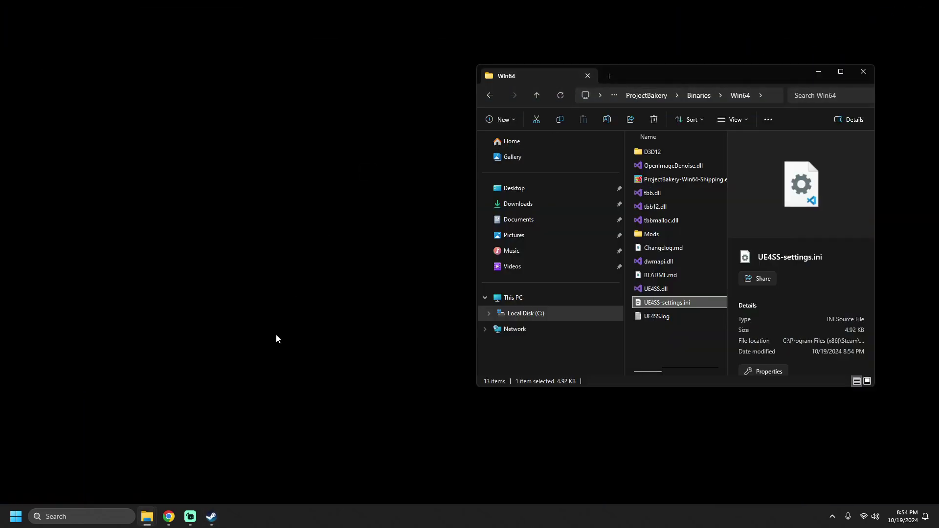
left_click(169, 509)
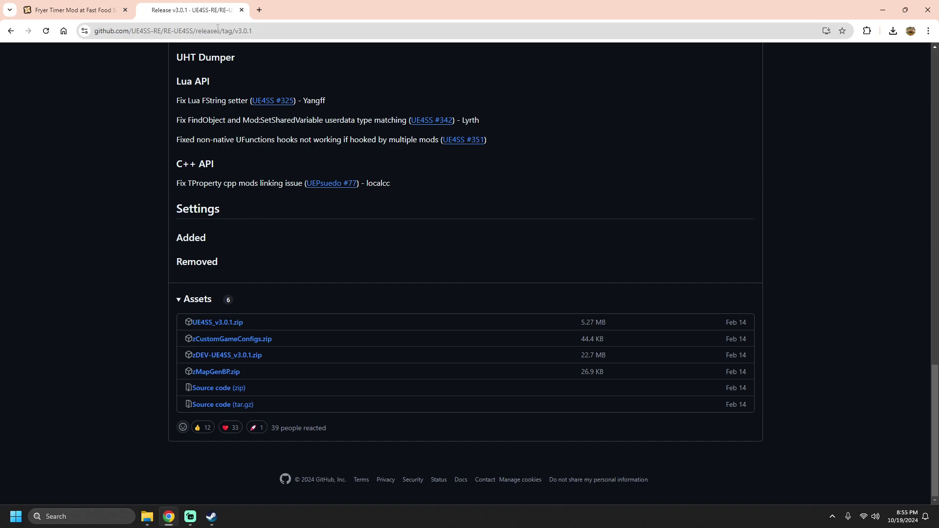
left_click(241, 10)
scroll(280, 214, "up", 7)
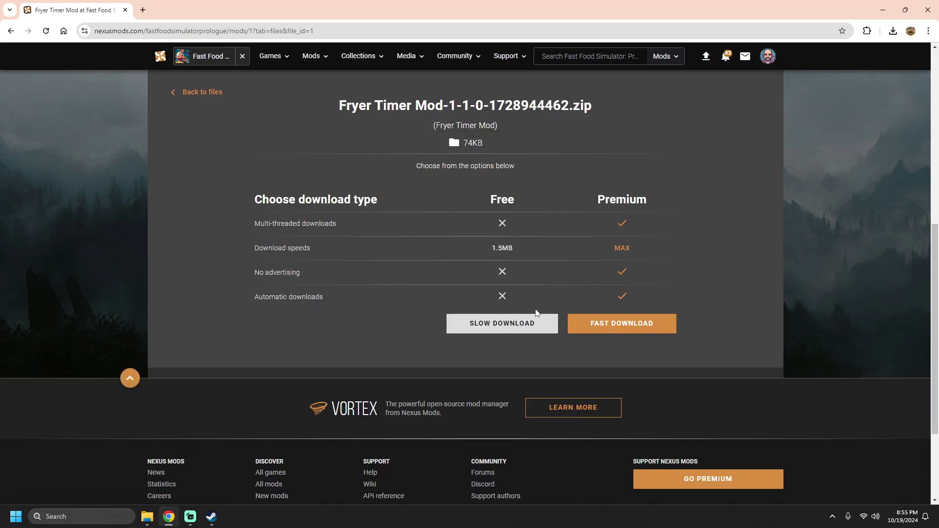
left_click(499, 322)
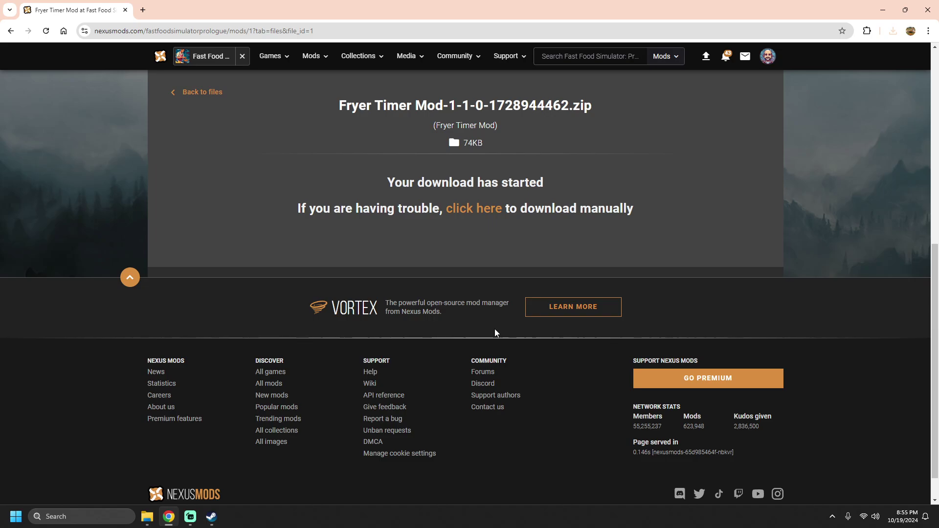
Step: Open the Fryer Timer Mod zip, copy FryerTimerMod into Win64\Mods, then close both Explorer windows
left_click(896, 35)
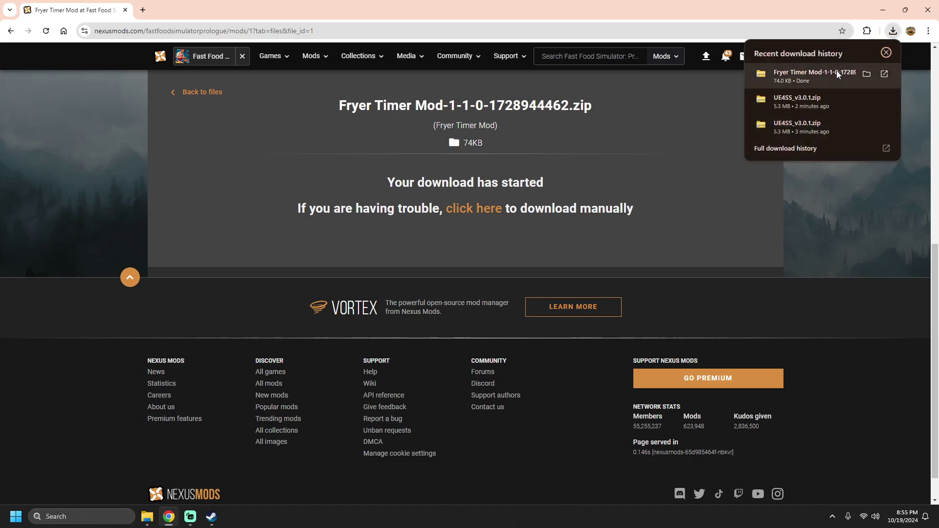
left_click(836, 71)
left_click(881, 10)
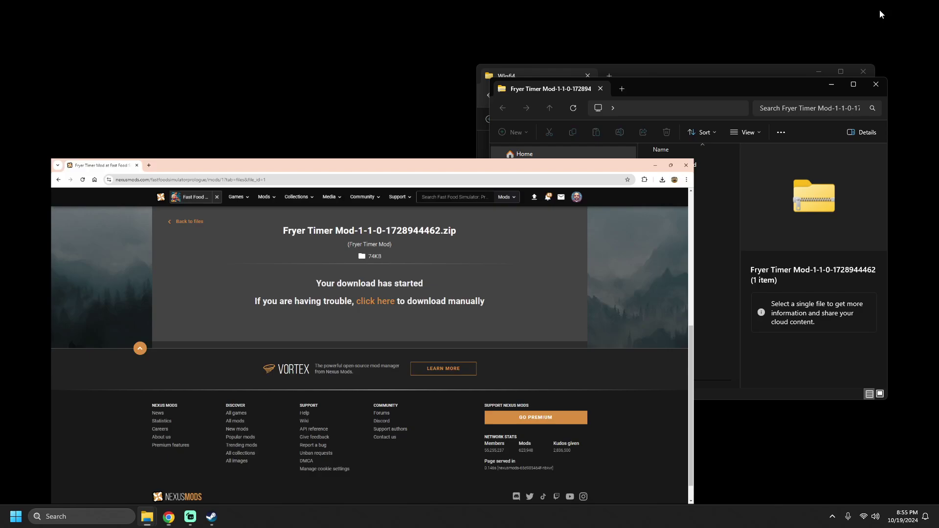
left_click_drag(706, 94, 258, 74)
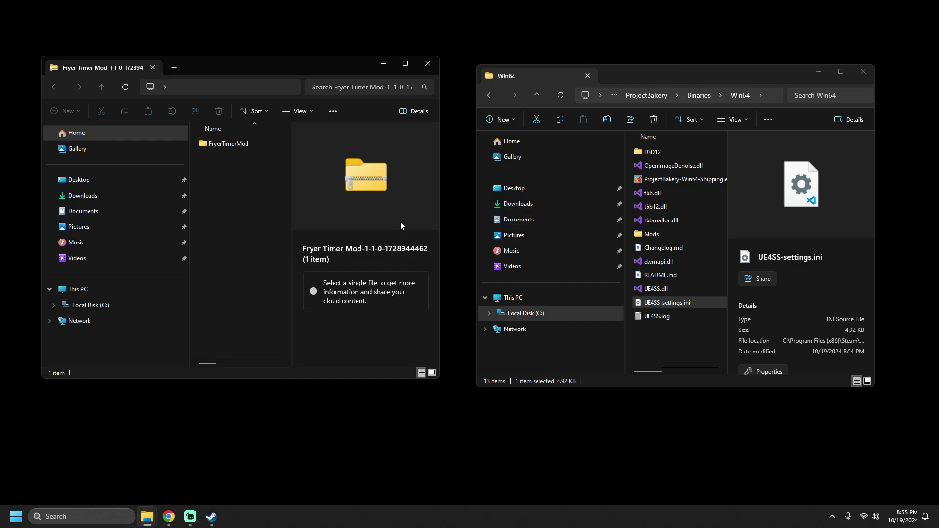
double_click(651, 234)
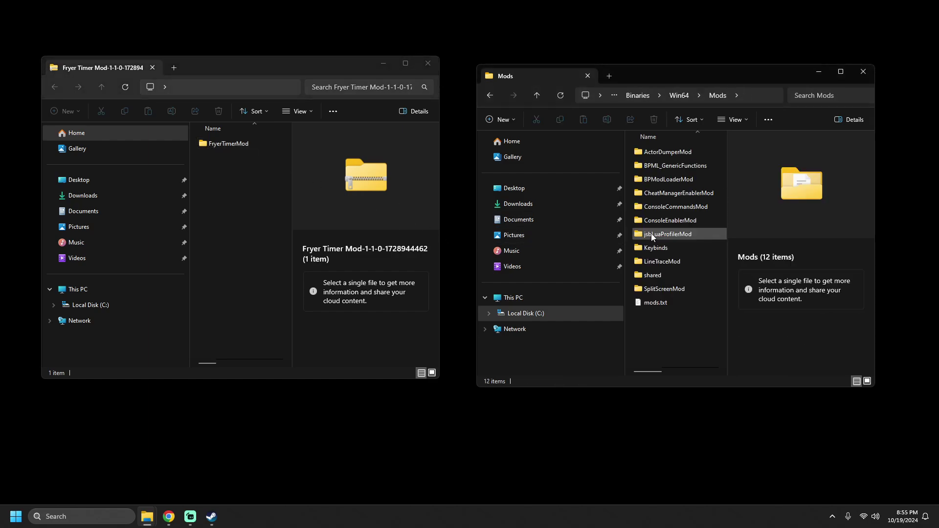
left_click_drag(240, 144, 653, 324)
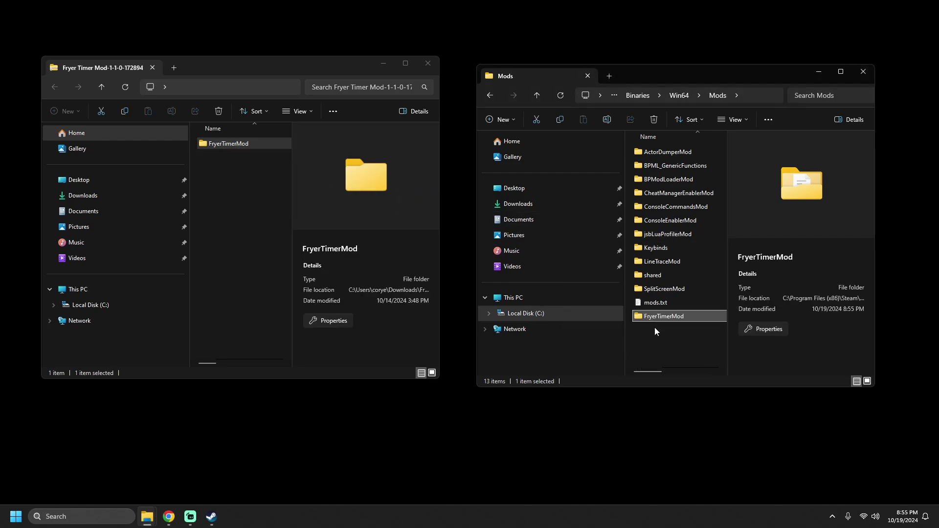
left_click(428, 63)
left_click_drag(488, 68, 426, 65)
left_click(800, 69)
Step: Relaunch Fast Food Simulator: Prologue, minimize the UE4SS log showing FryerTimerMod, and open Singleplayer saves
left_click(211, 516)
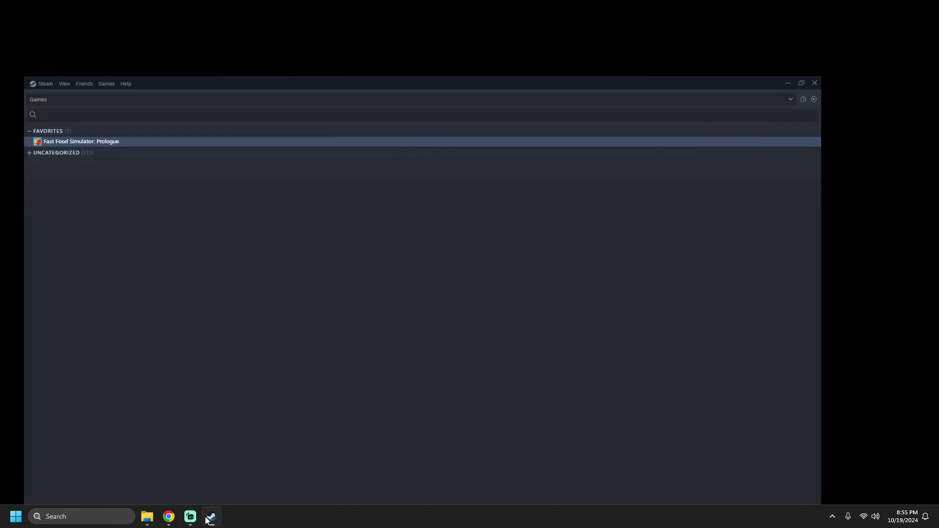
double_click(108, 83)
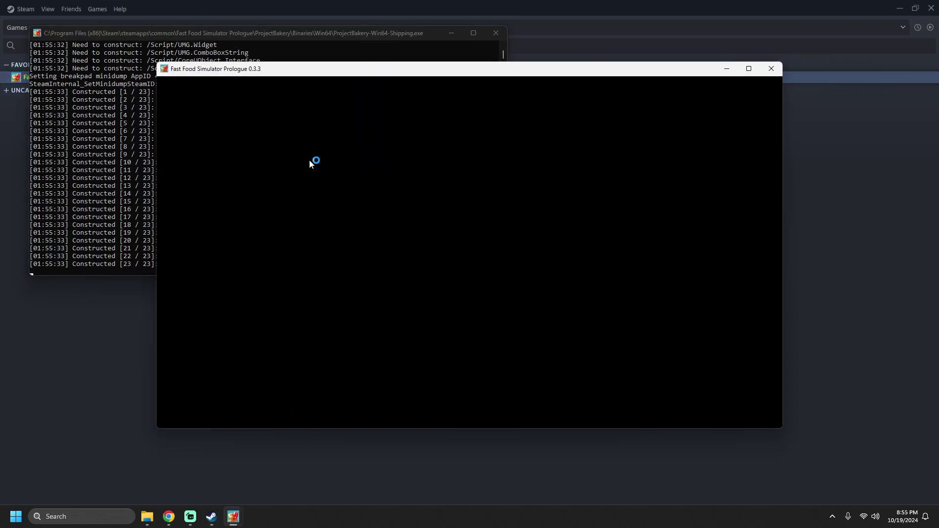
left_click(375, 34)
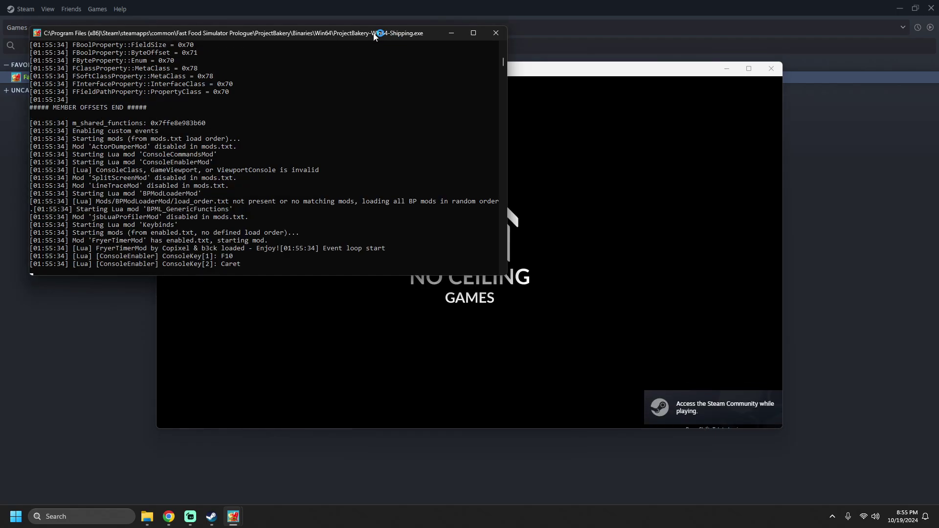
left_click(450, 33)
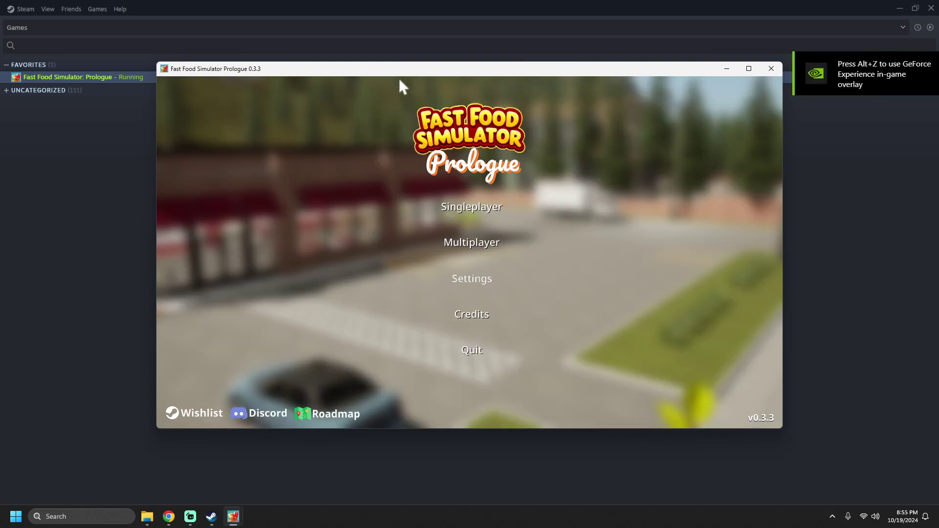
left_click_drag(477, 69, 440, 75)
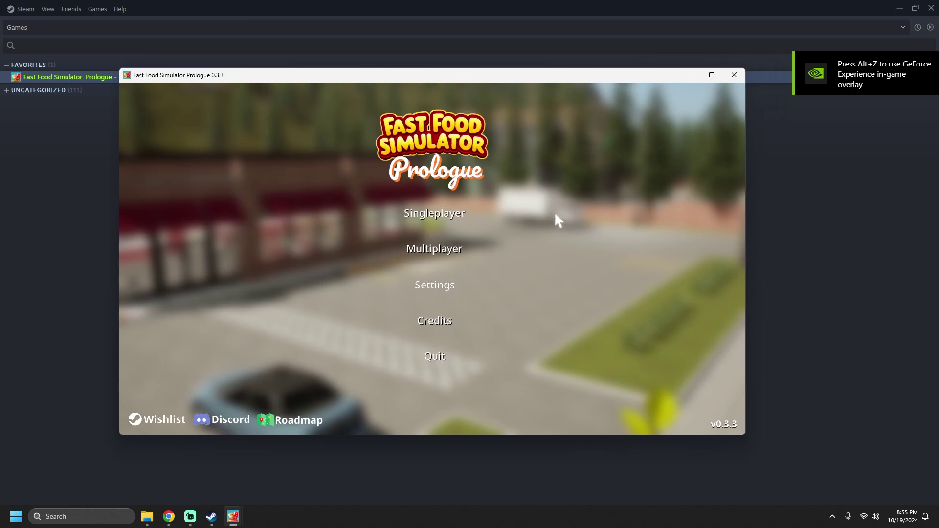
left_click(418, 213)
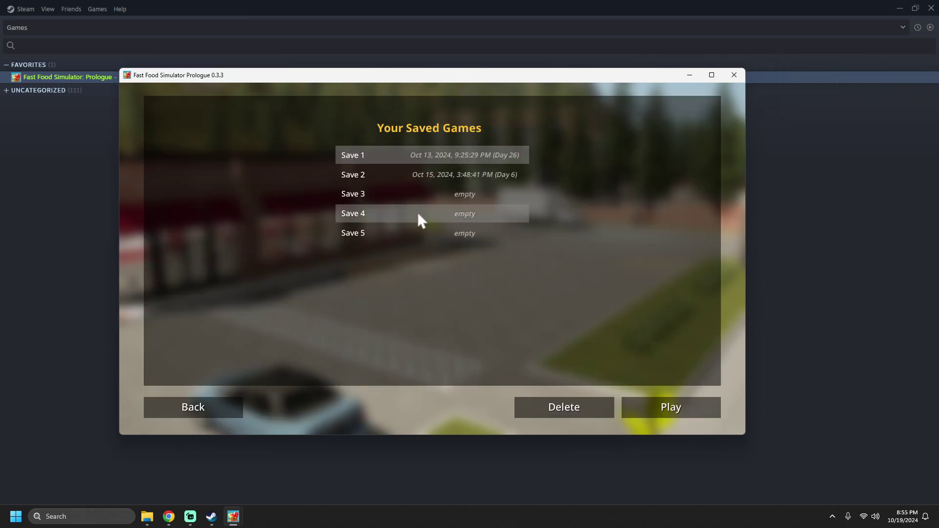
Step: Load Save 1 and walk through the restaurant and kitchen to the fridge
left_click(637, 409)
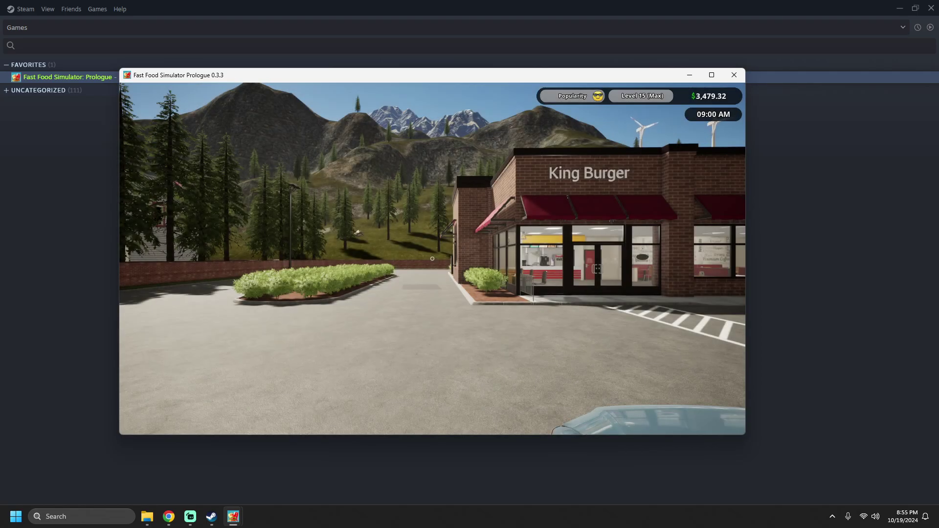
key("w")
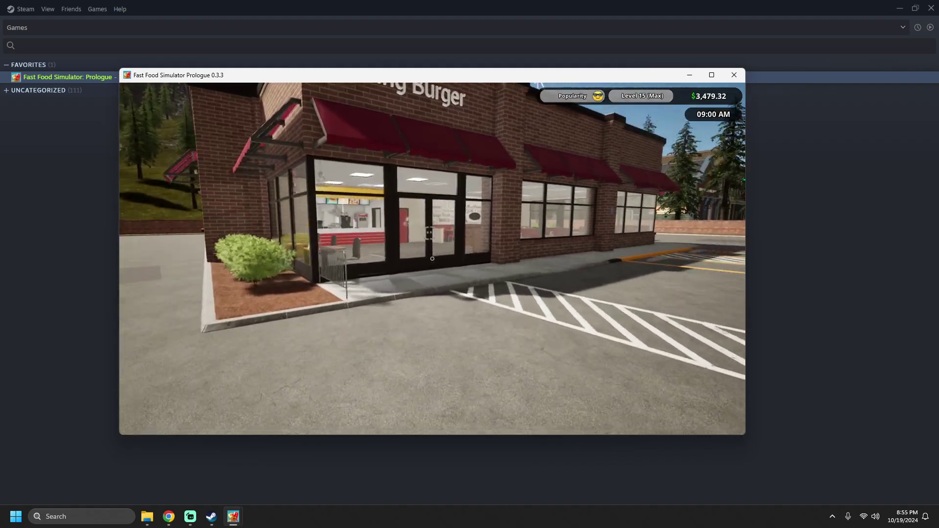
key("w")
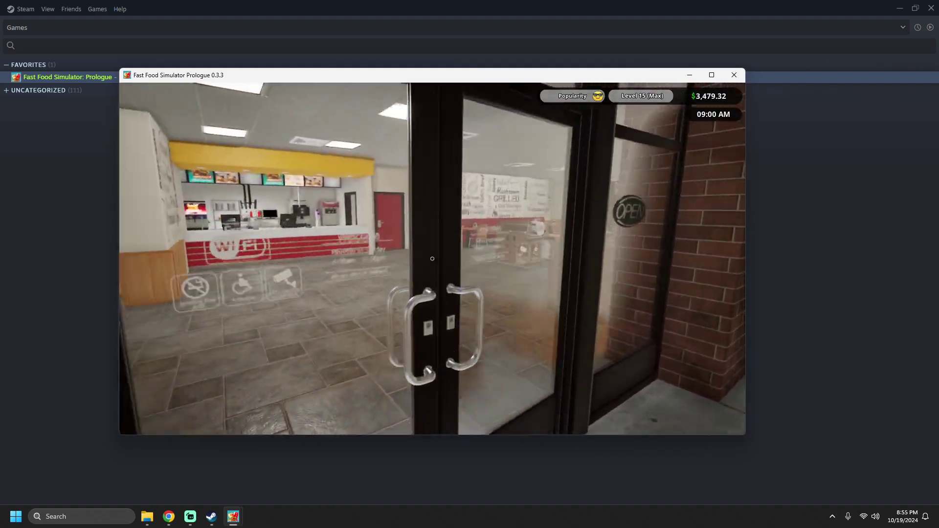
key("w")
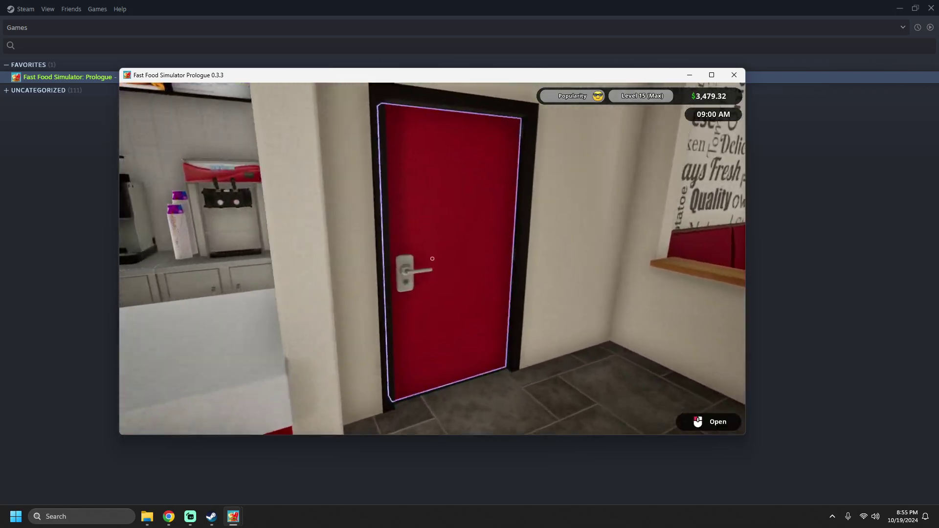
left_click(432, 258)
key("w")
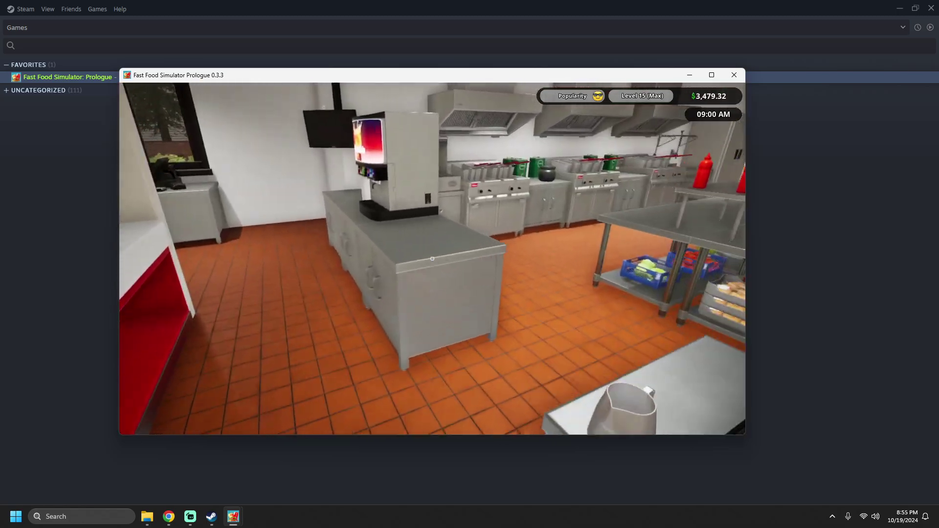
key("w")
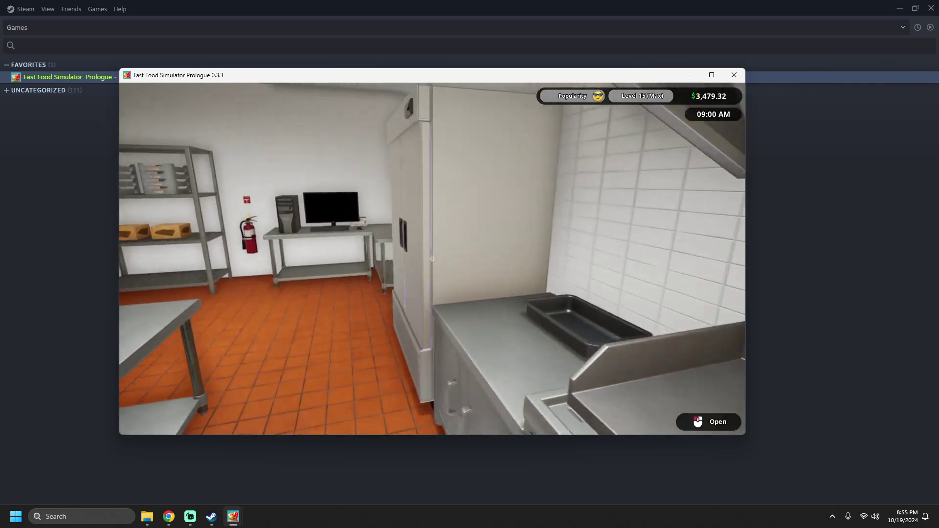
Step: Take the frozen French fries, put a 120-fry basket into the fryer, and pause
left_click(432, 258)
left_click(432, 258)
key("w")
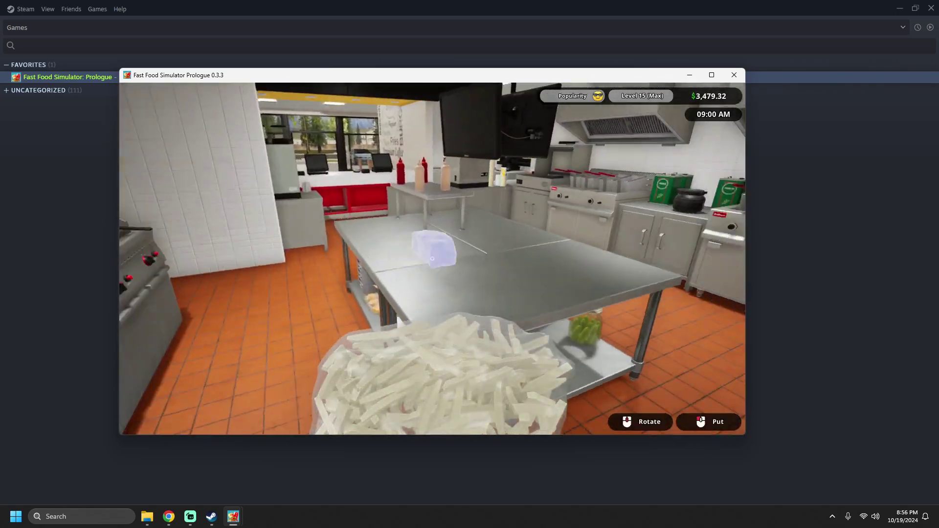
key("w")
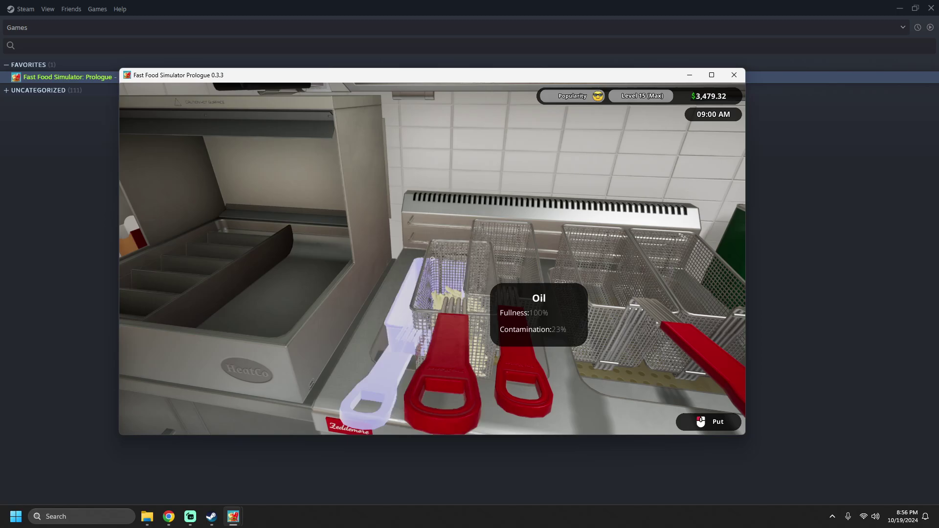
left_click(433, 258)
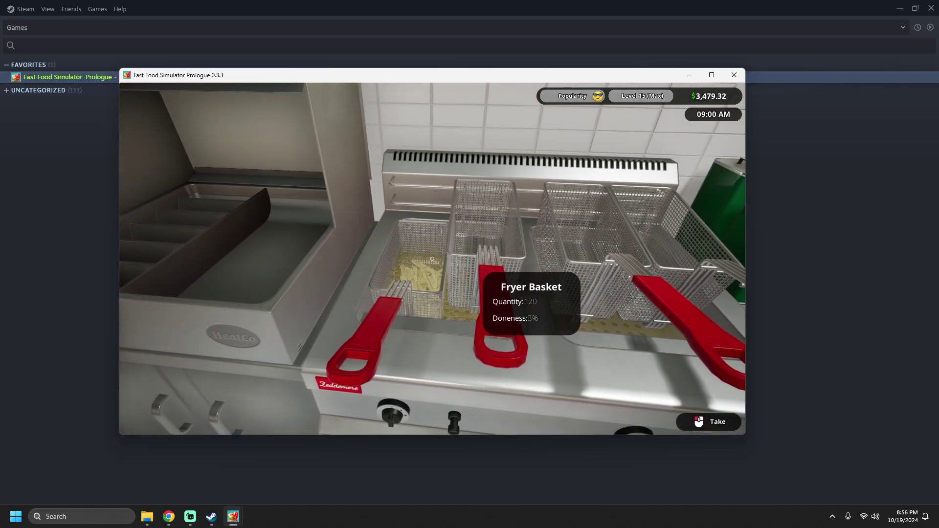
key("Escape")
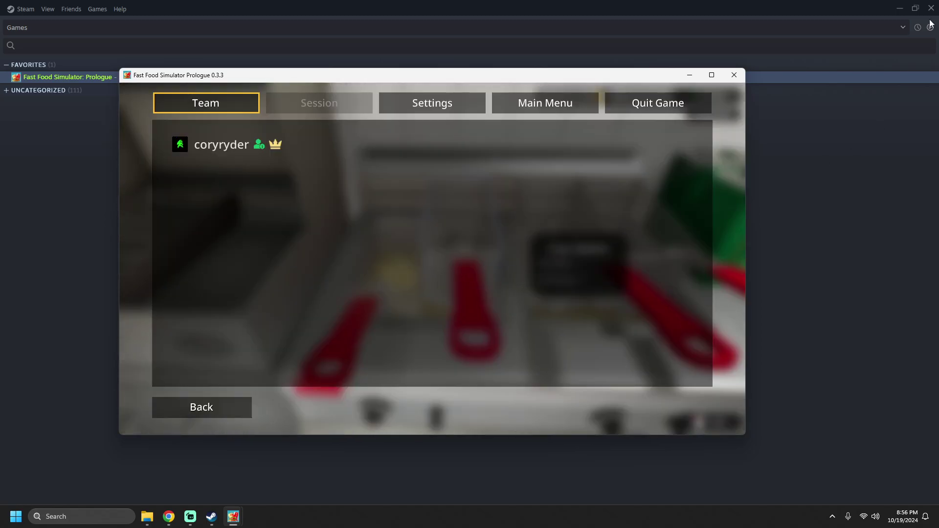
Step: Maximize the game, confirm FryerTimerMod loaded in the UE4SS console, and resume with fries at 43%
left_click(902, 8)
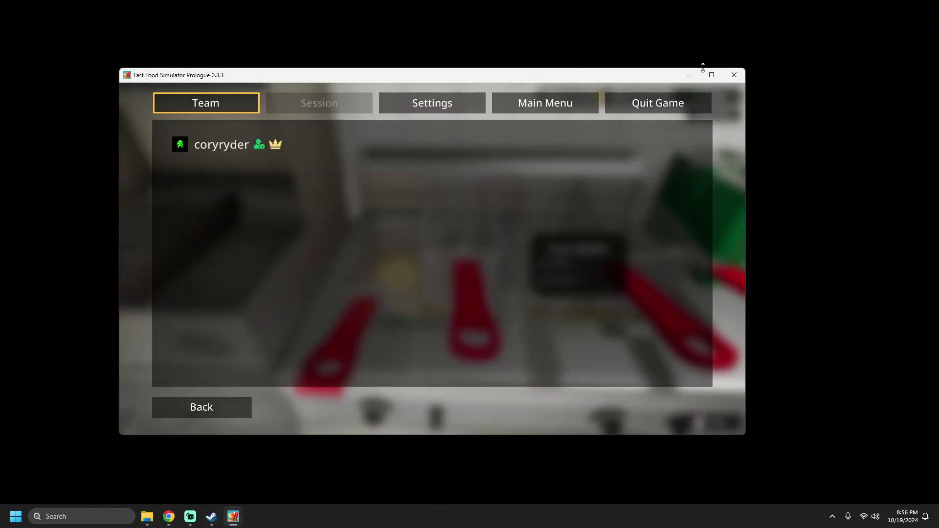
left_click(711, 76)
key("Escape")
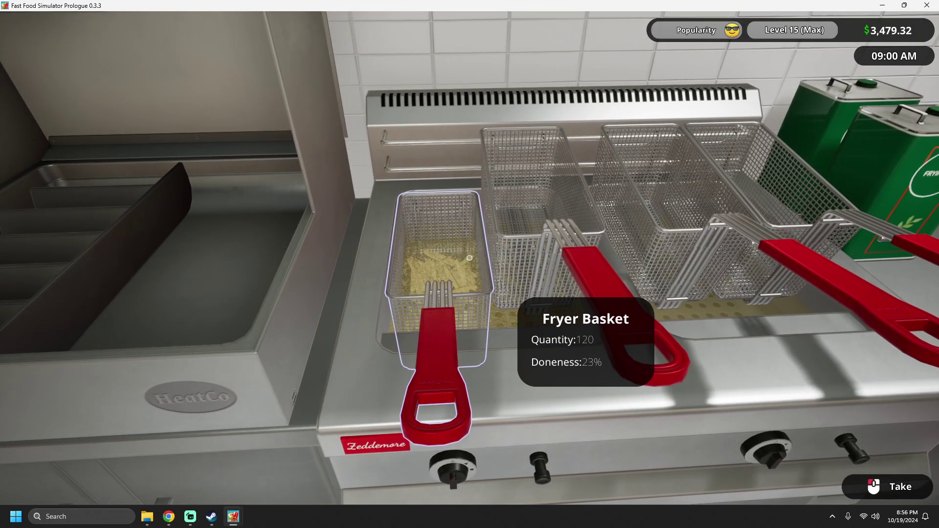
key("Escape")
mouse_move(239, 516)
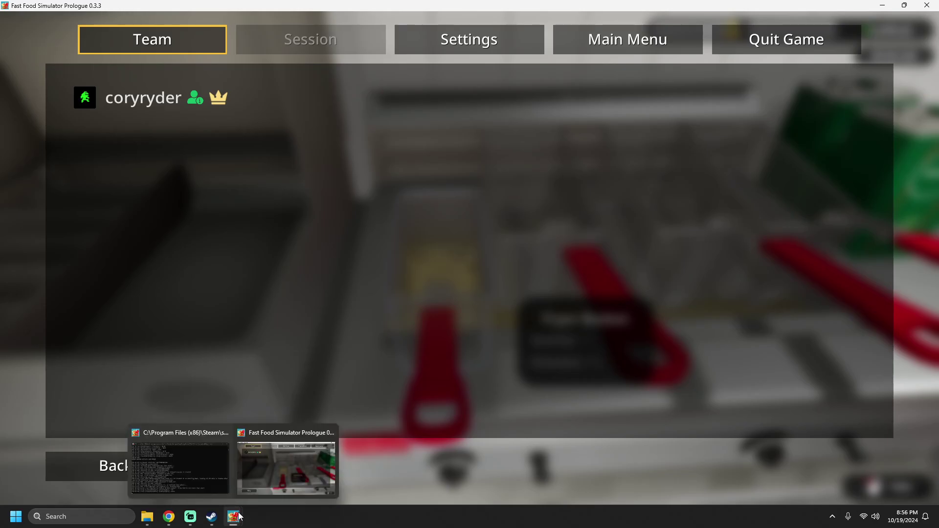
left_click(211, 472)
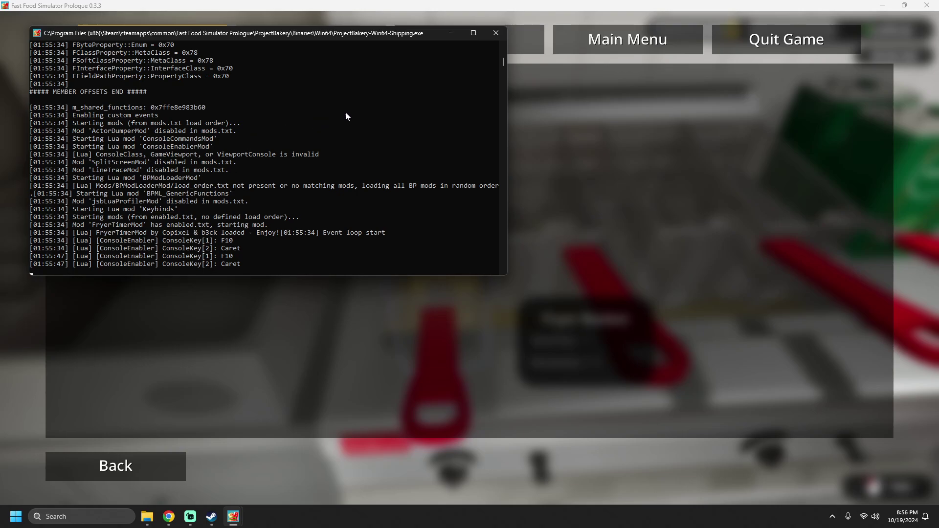
left_click(451, 34)
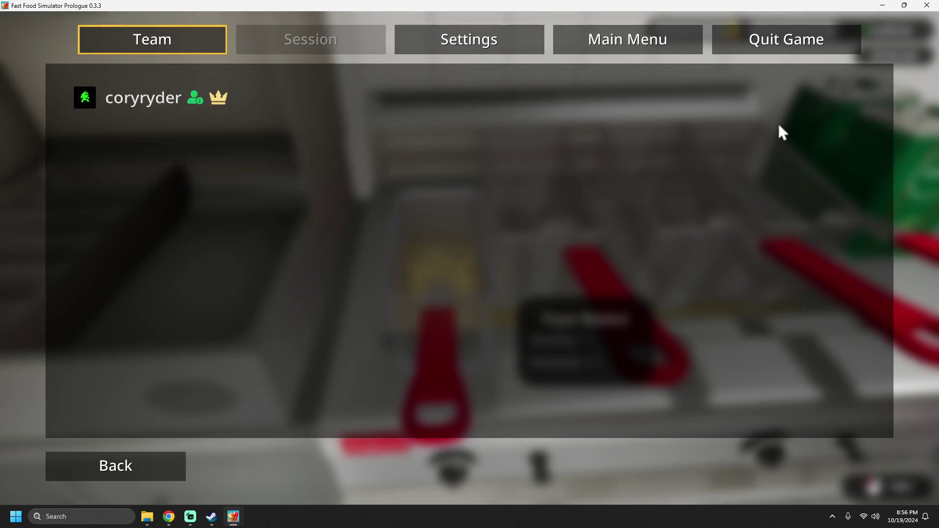
key("Escape")
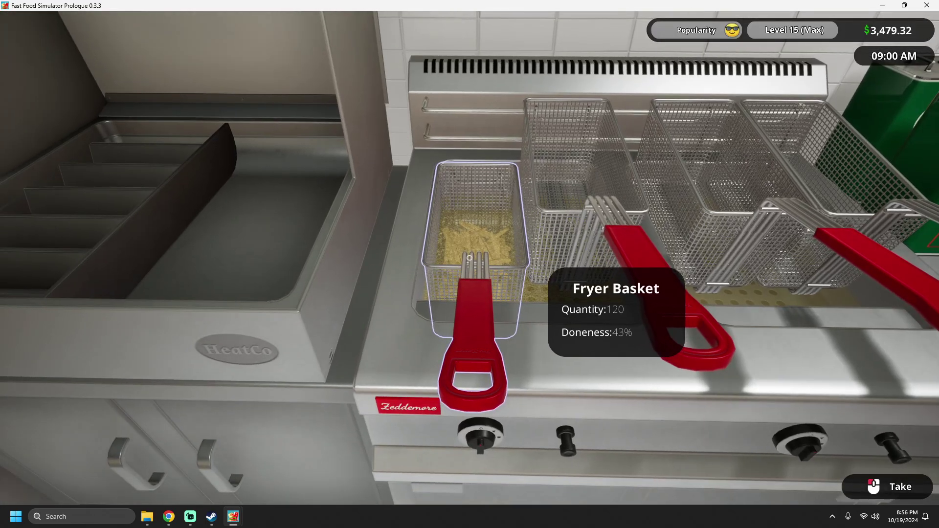
Step: Lay a burger wrapping paper on the table with the bottom bun on it and the top bun beside it
key("w")
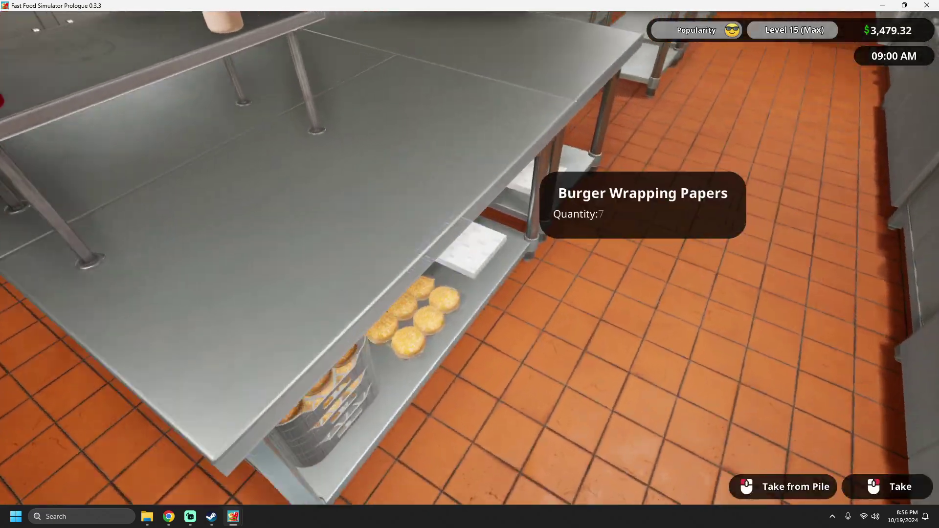
left_click(470, 259)
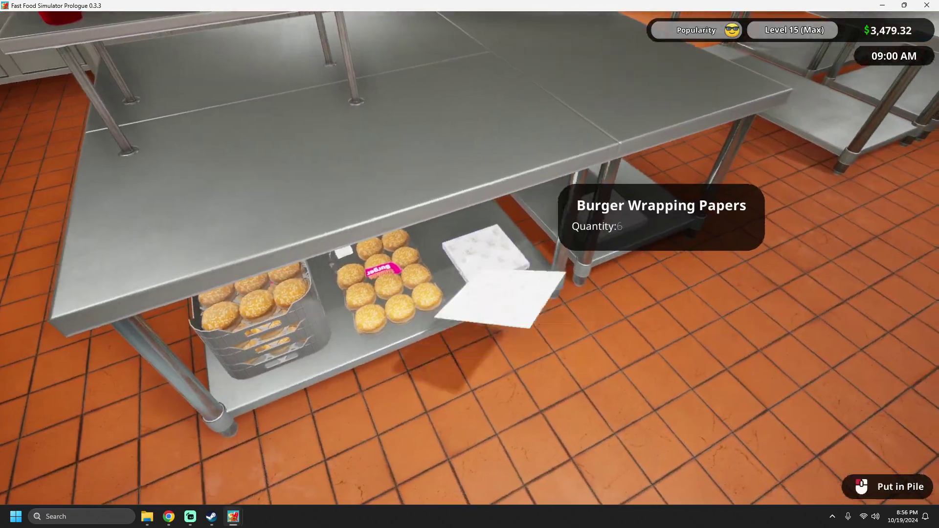
left_click(469, 259)
left_click(470, 259)
left_click(470, 259)
left_click(470, 258)
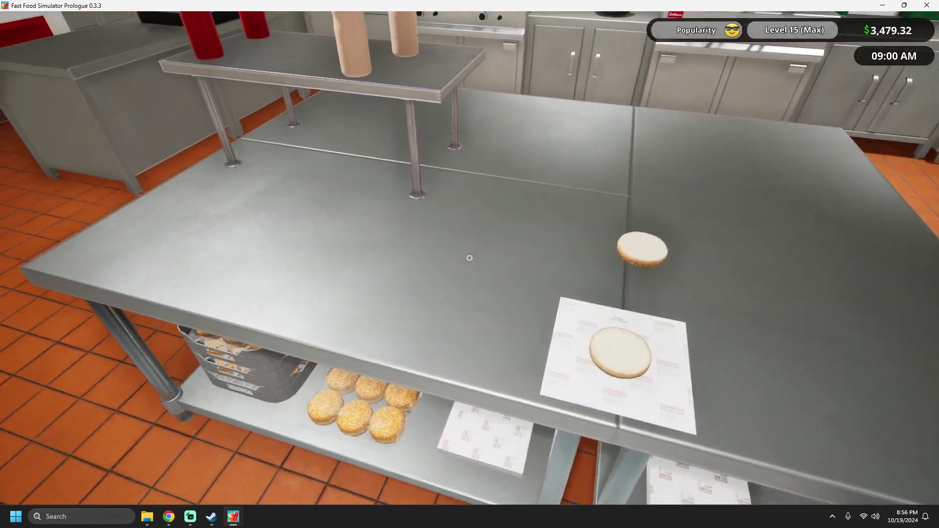
Step: Take a patty from the fridge and put it on the grill to cook
key("w")
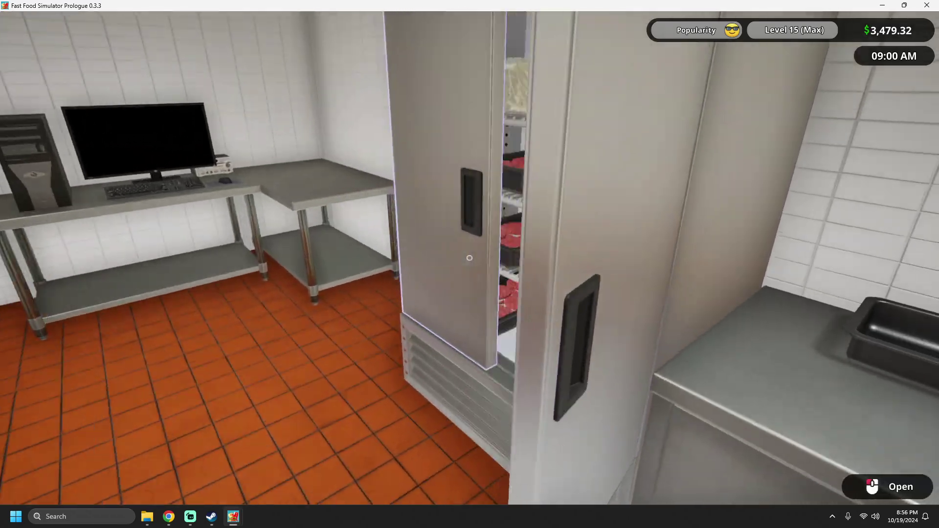
left_click(469, 258)
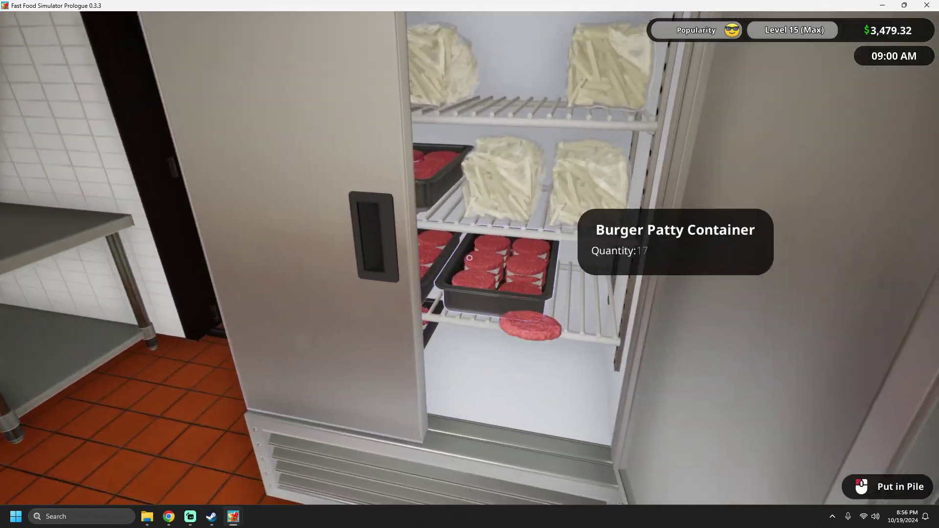
left_click(469, 258)
key("w")
left_click(470, 257)
left_click(469, 258)
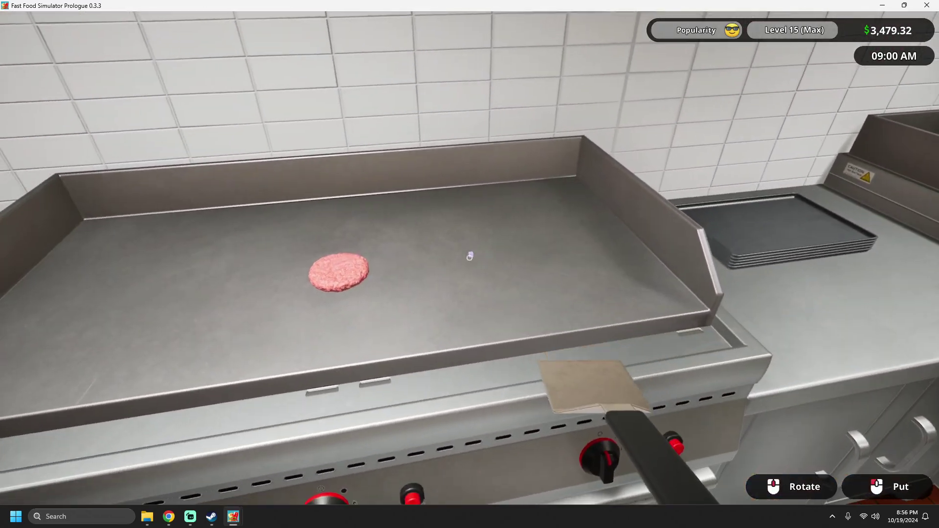
left_click(469, 258)
Step: Move the pickle, lettuce and tomato trays onto the prep table side by side
key("w")
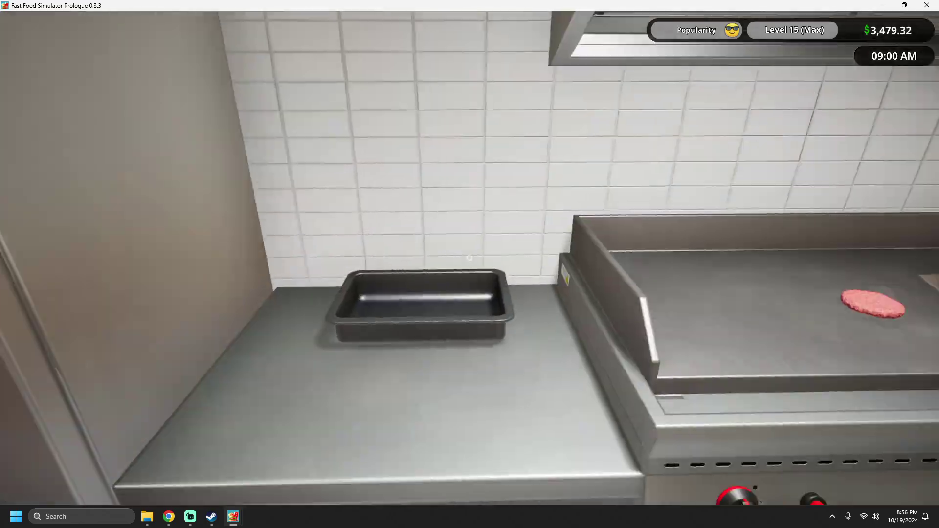
key("w")
key("w")
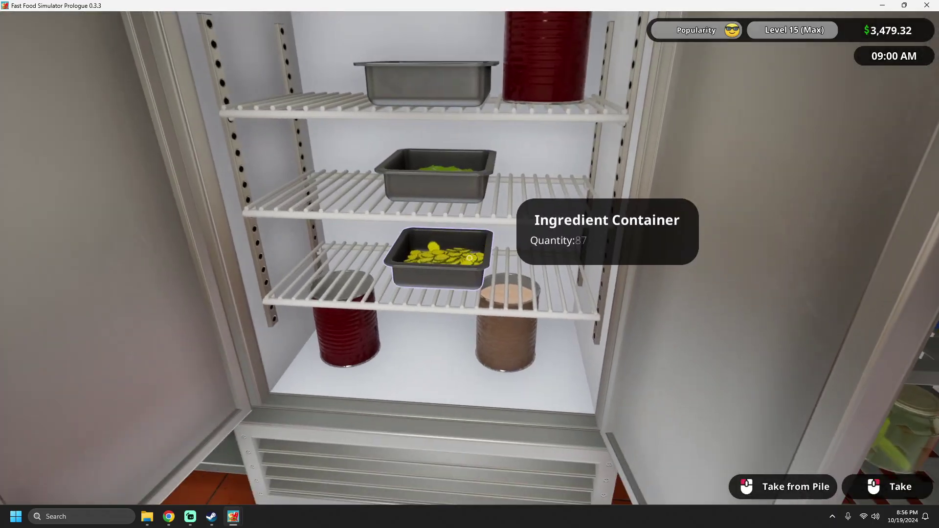
key("w")
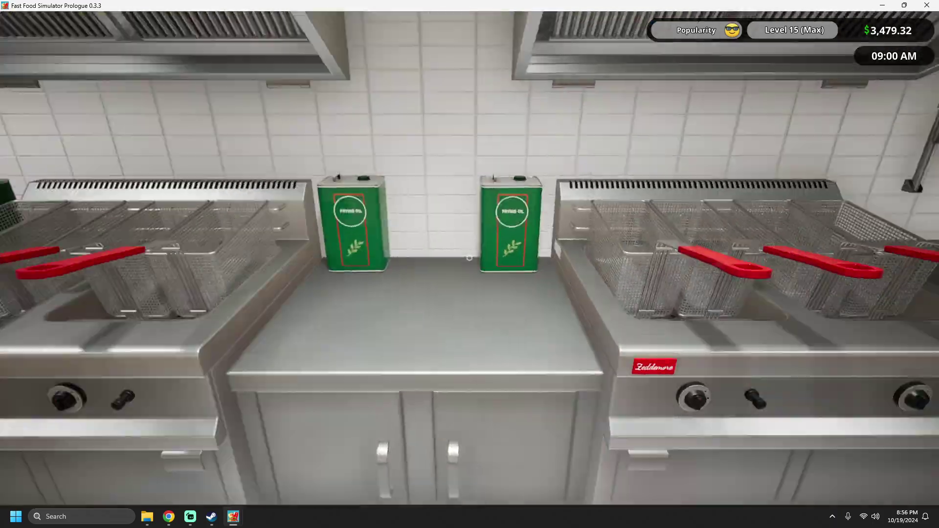
left_click(469, 258)
key("w")
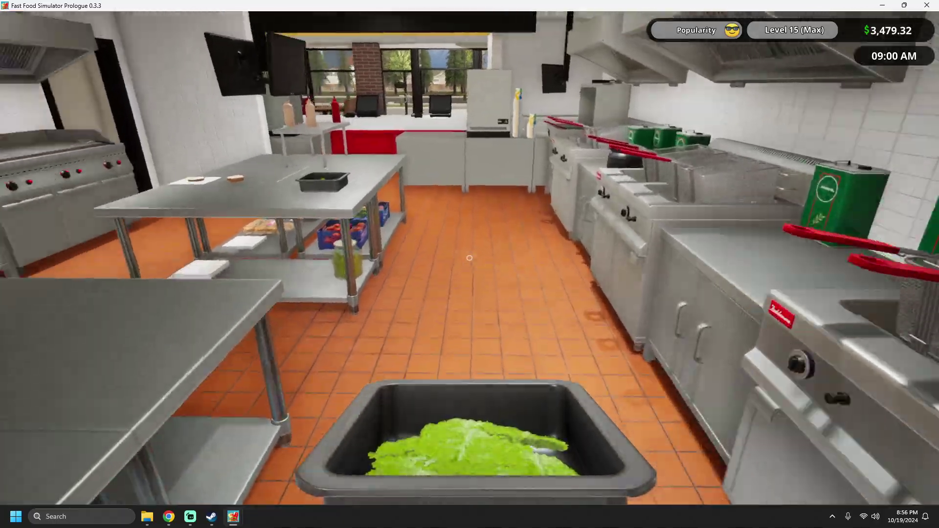
left_click(469, 257)
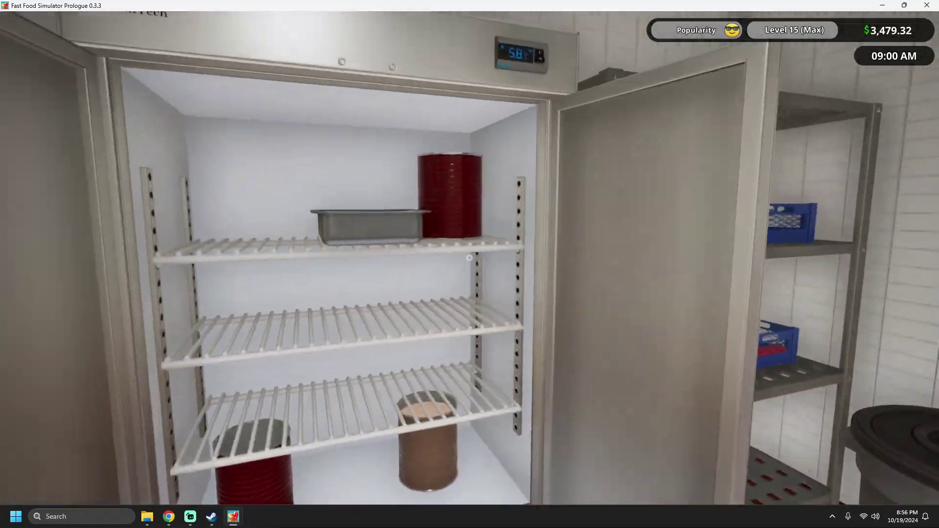
left_click(469, 258)
key("w")
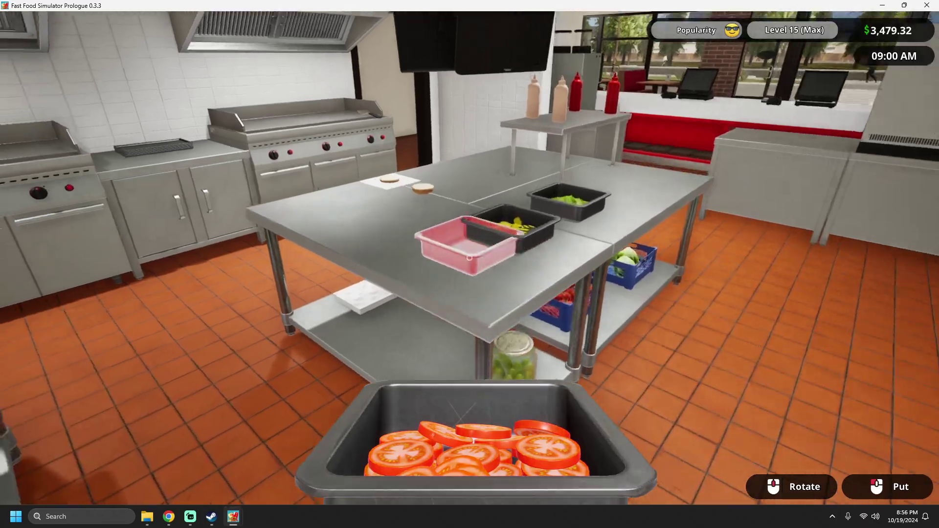
left_click(469, 257)
Step: Lift the fries basket to check doneness (96%), then return it to the oil
key("w")
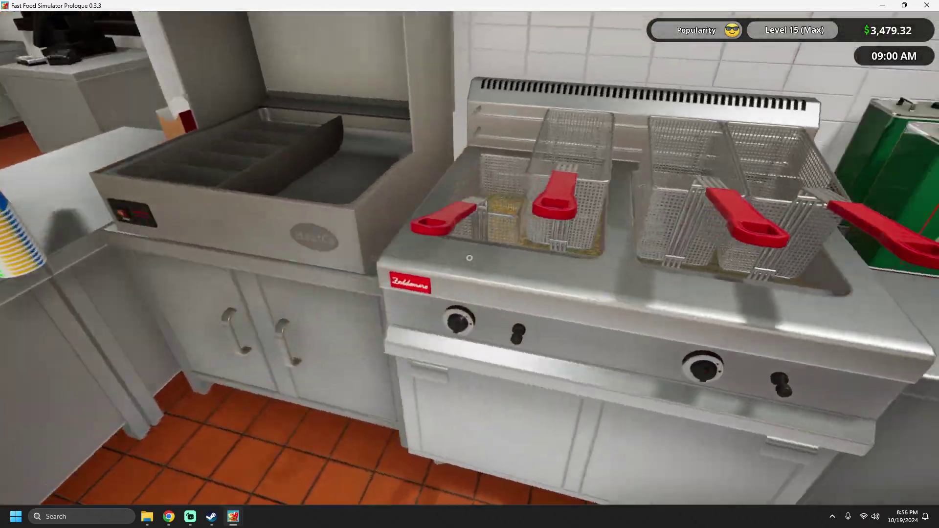
left_click(470, 258)
left_click(469, 257)
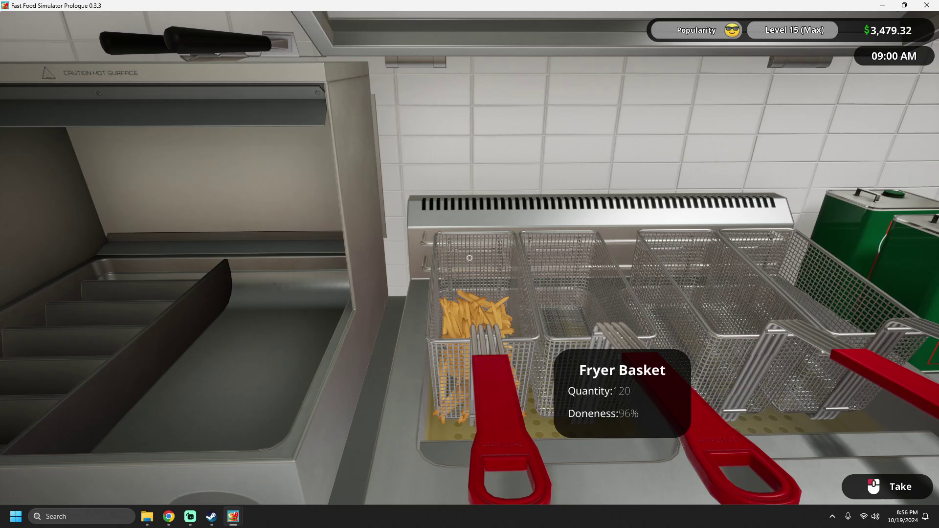
key("s")
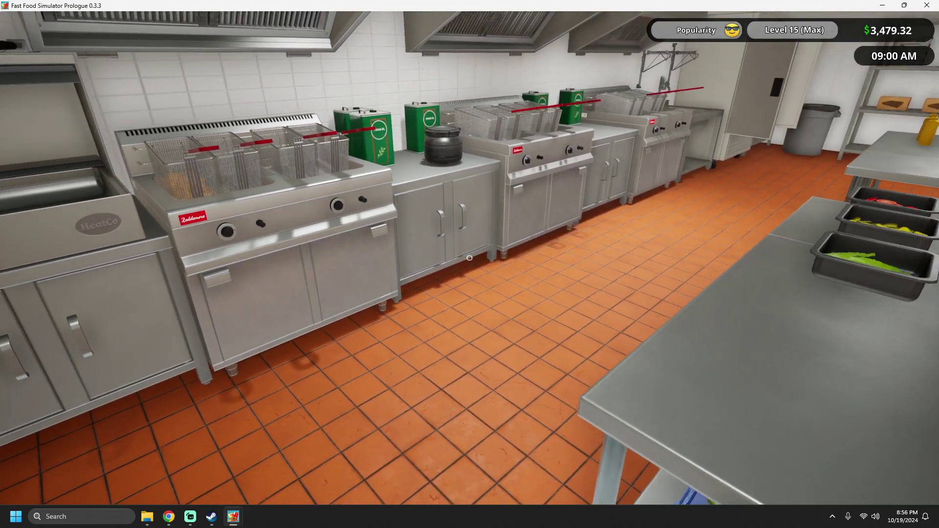